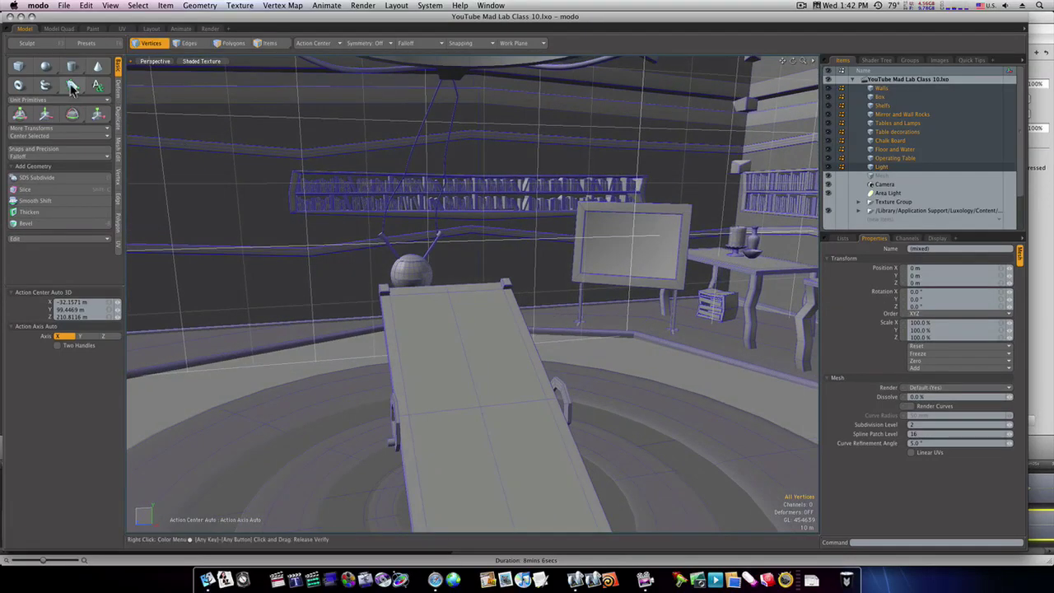
Step: Create a sphere primitive with a 25 m radius and place it above the head end of the operating table
click(45, 66)
key(ctrl)
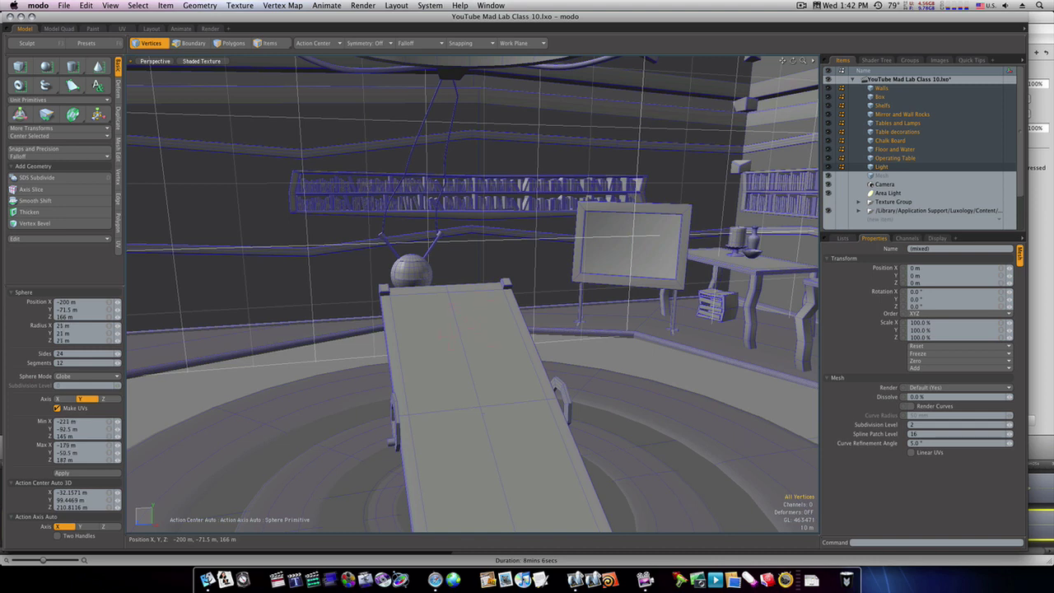
alt+drag(470, 321, 670, 393)
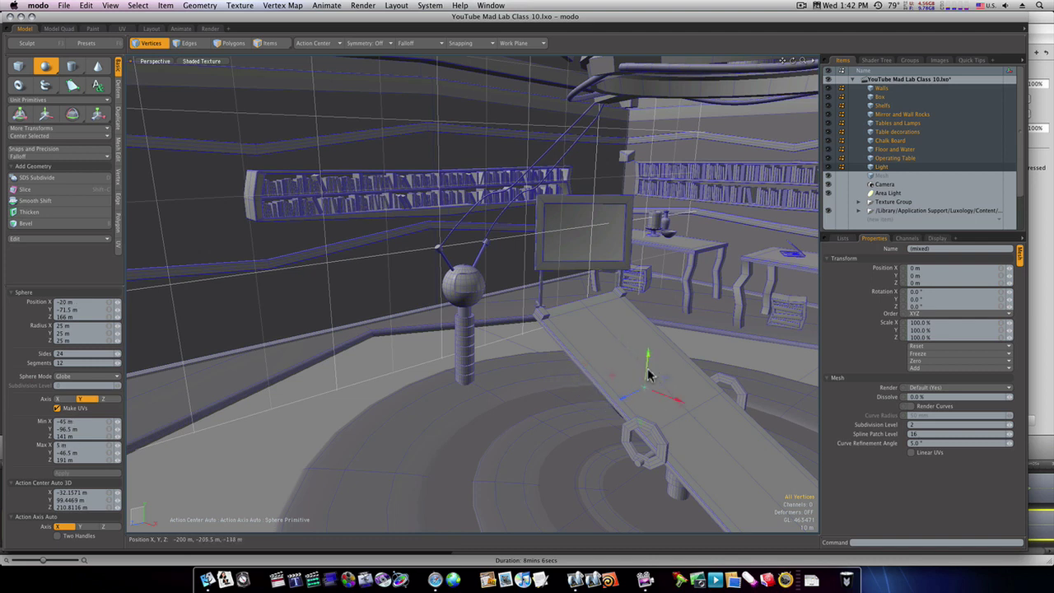
drag(641, 356, 594, 330)
drag(611, 290, 615, 236)
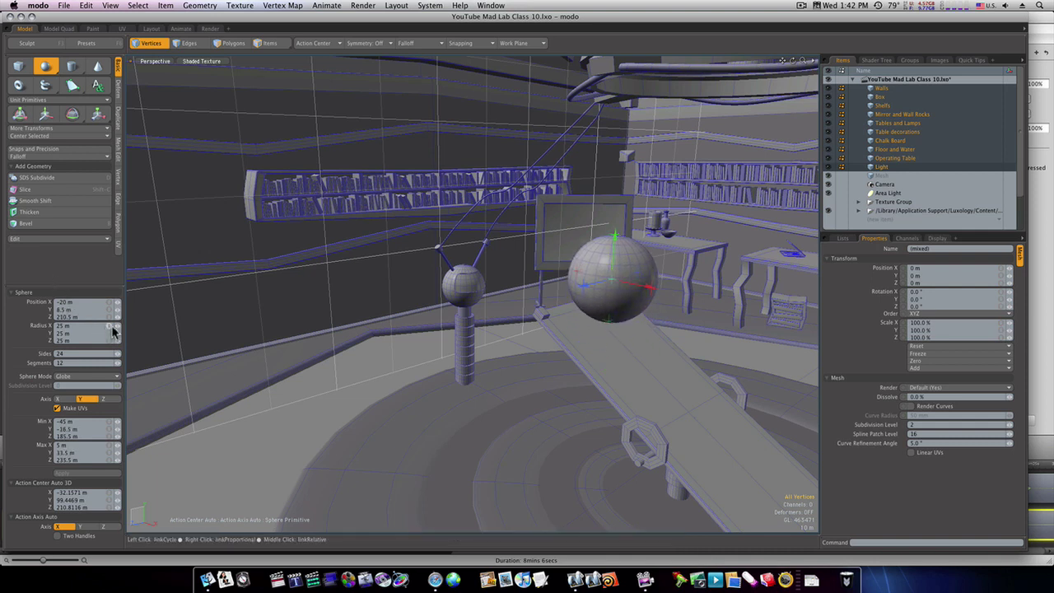
Step: Reduce the sphere's radius to about 14.8 m and adjust its placement over the table's head end
drag(116, 330, 104, 330)
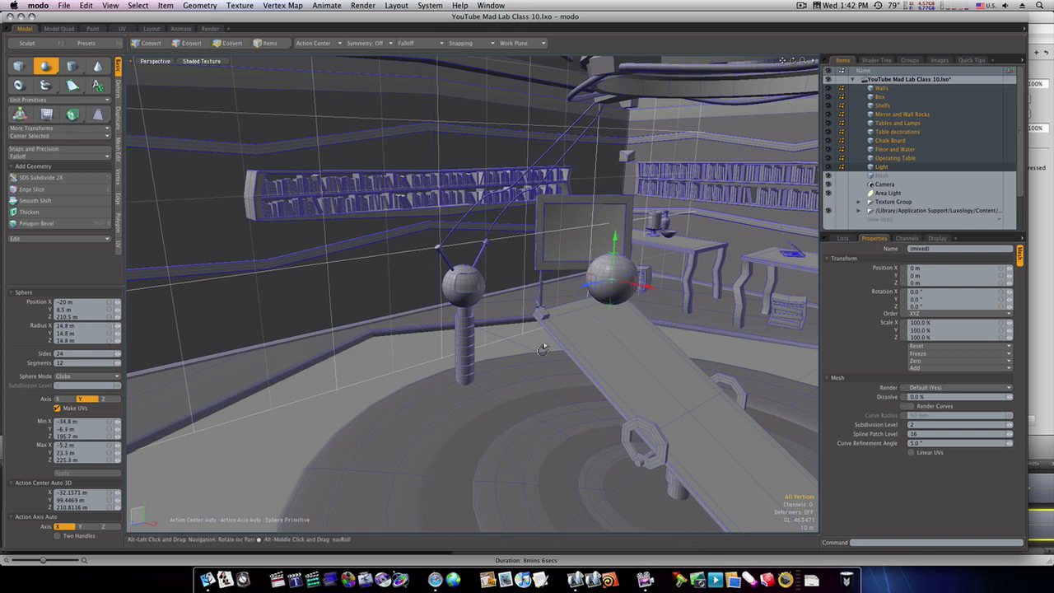
alt+drag(544, 349, 502, 346)
drag(468, 310, 467, 204)
key(q)
Step: Delete the sphere's lower half and a row of six polygons from the front rim to form an open helmet
key(3)
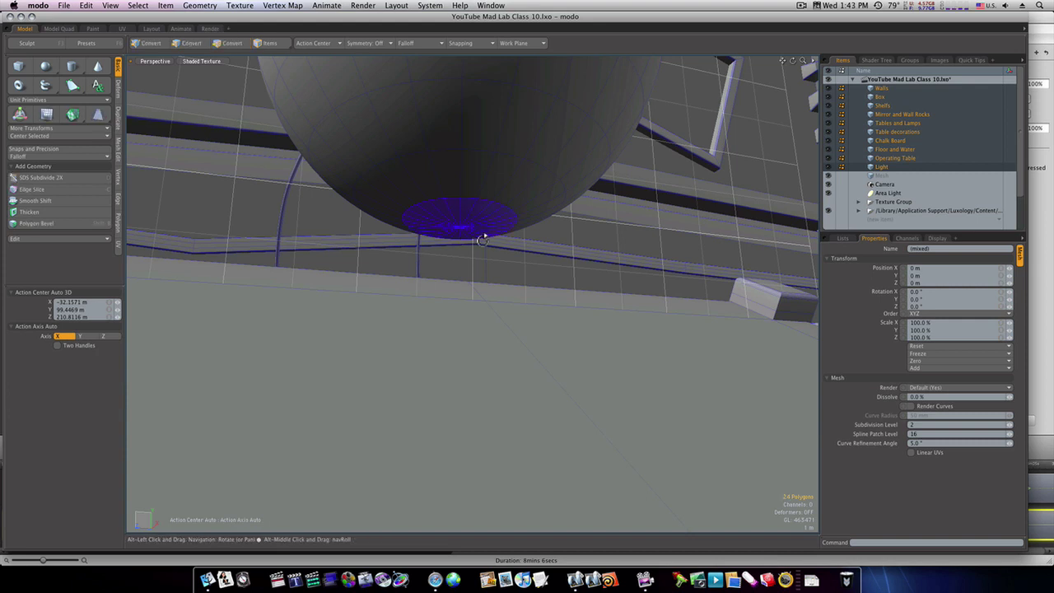
ctrl+alt+drag(484, 233, 440, 273)
key(shift+Up)
key(shift+Up)
key(shift+Up)
key(shift+Up)
key(shift+Up)
key(shift+Up)
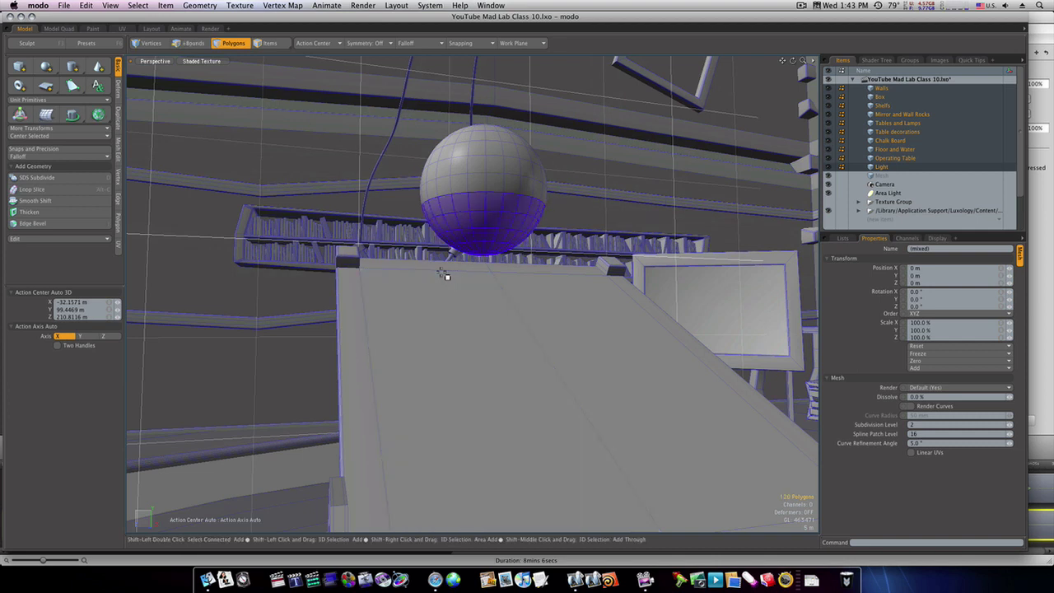
key(shift+Up)
key(h)
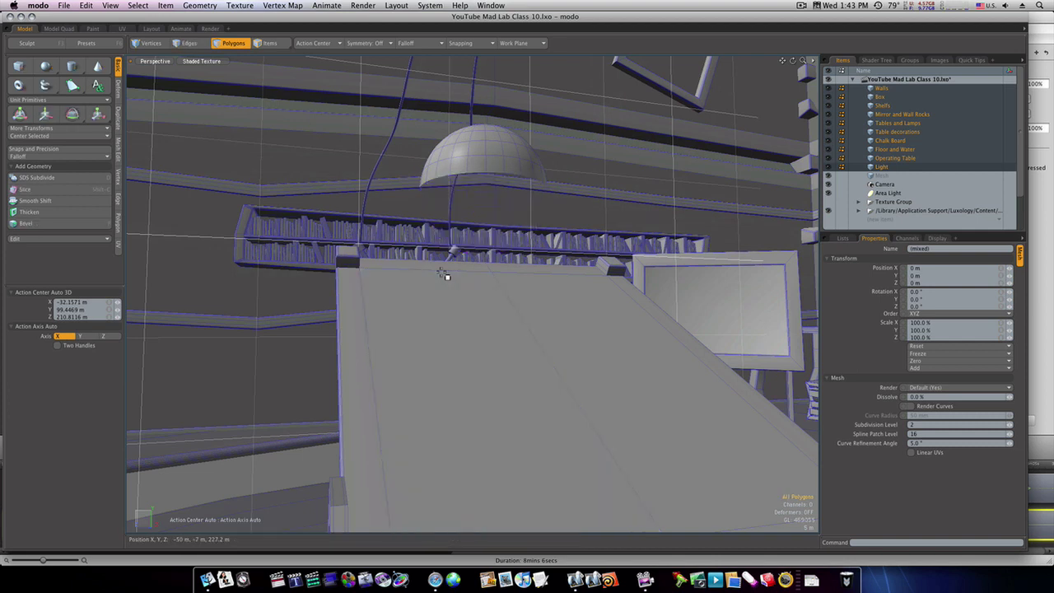
mouse_move(484, 151)
alt+mouse_down()
mouse_move(467, 208)
mouse_move(490, 217)
alt+mouse_up()
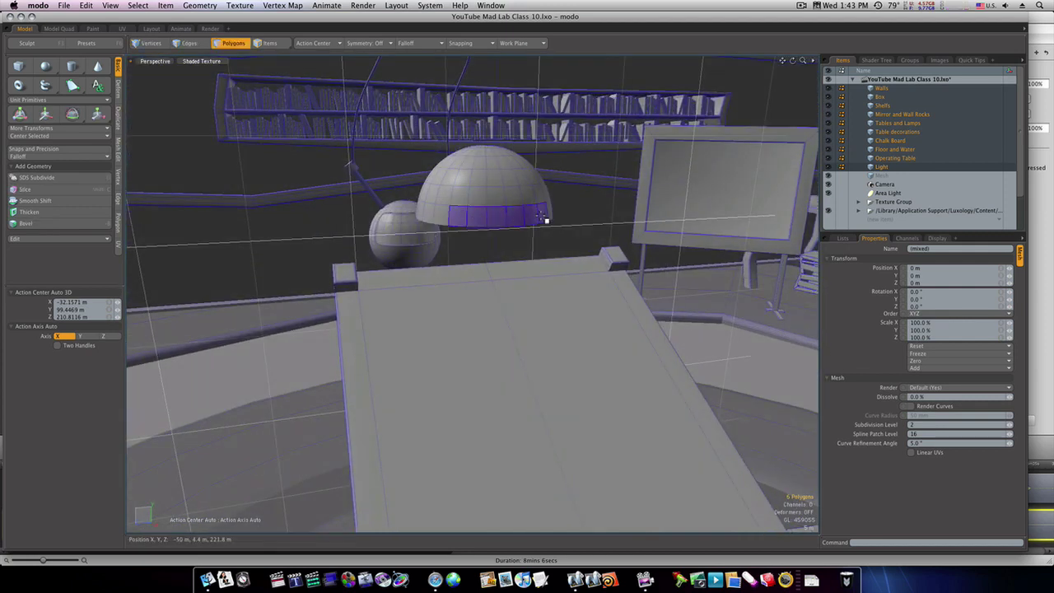
click(545, 218)
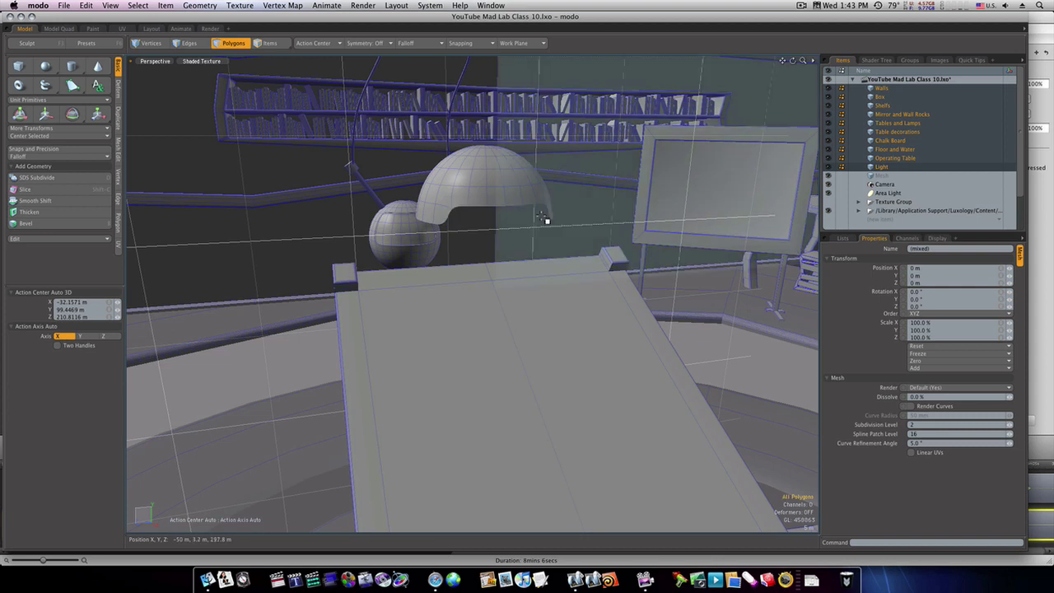
Step: Thicken the entire helmet shell with an offset of about -1.6 m
double_click(495, 196)
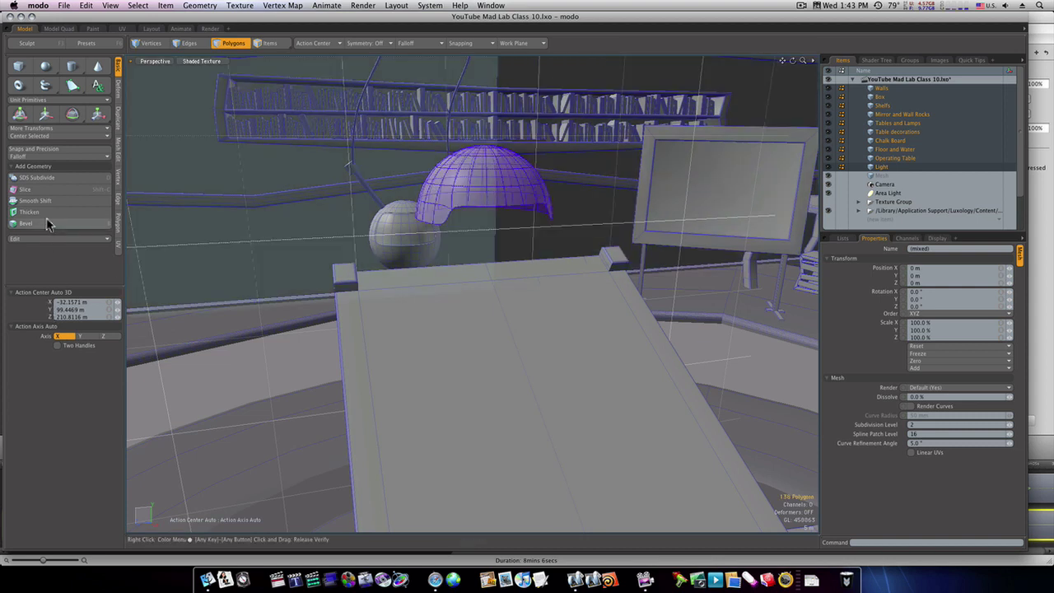
click(33, 212)
click(465, 186)
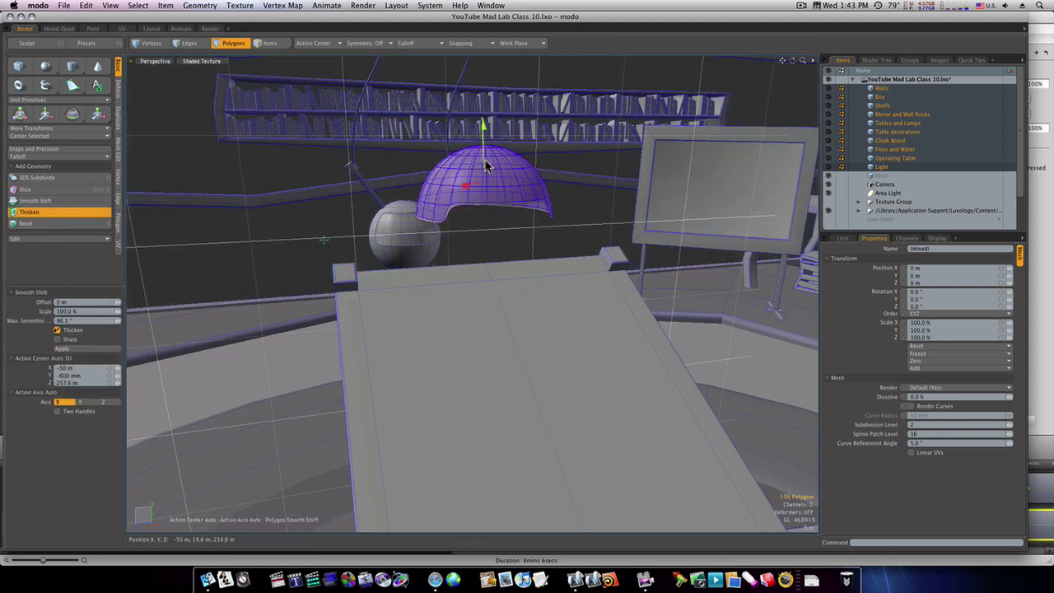
drag(324, 240, 303, 239)
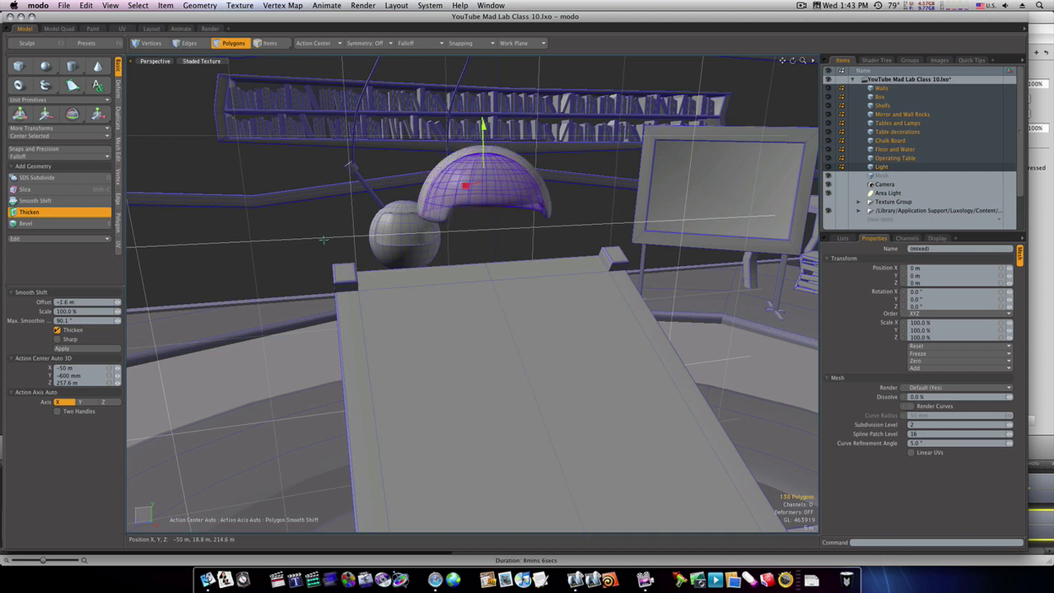
key(q)
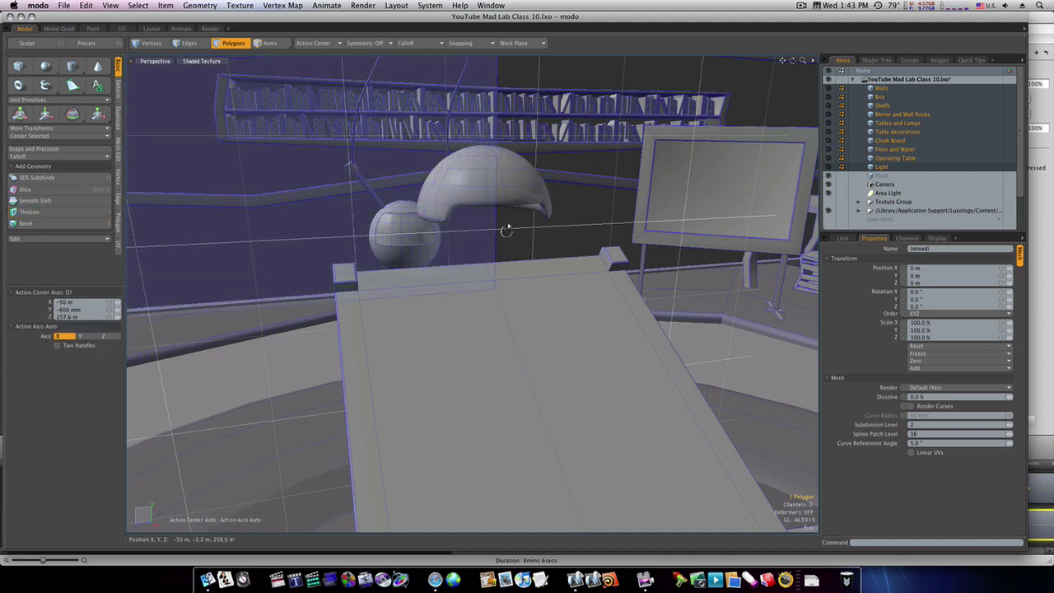
Step: Remove the edges radiating from the helmet's top pole to merge the cap into one polygon
click(496, 247)
alt+drag(508, 226, 522, 254)
key(2)
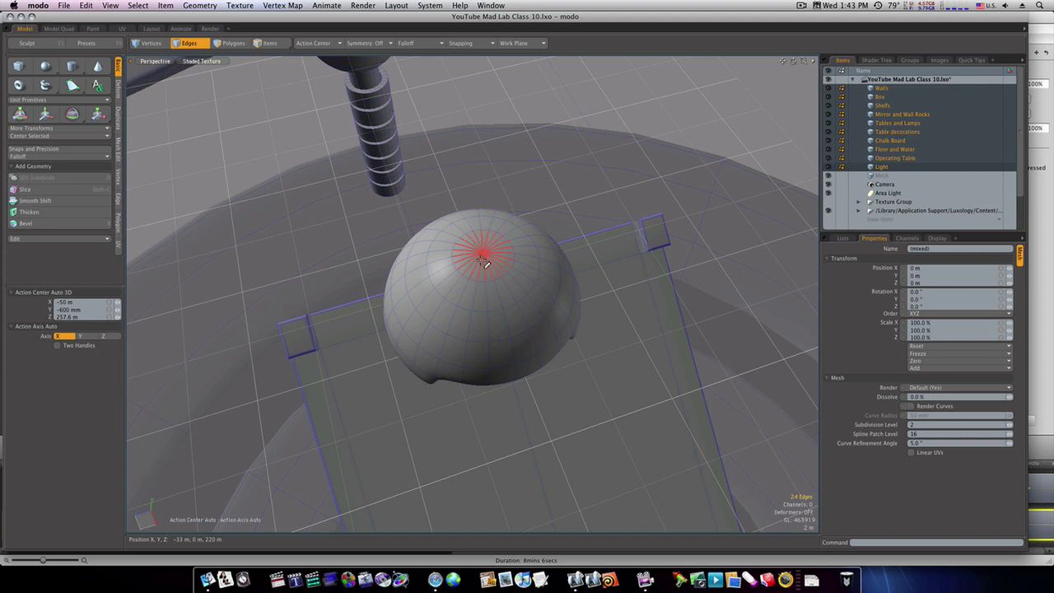
key(BackSpace)
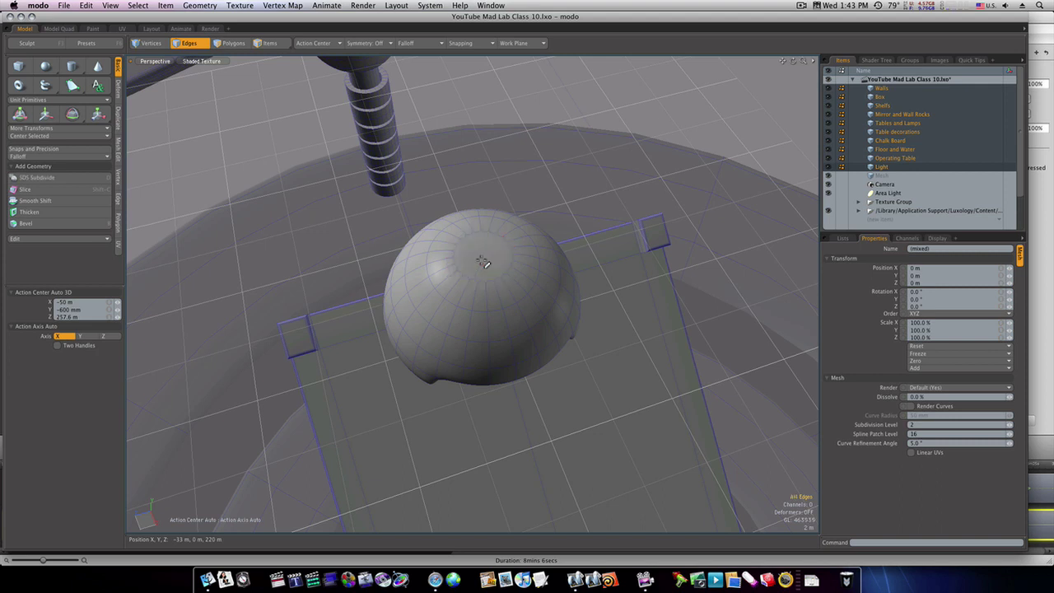
Step: Bevel the helmet's single top polygon with an inset of about 2.5 m and no shift
key(3)
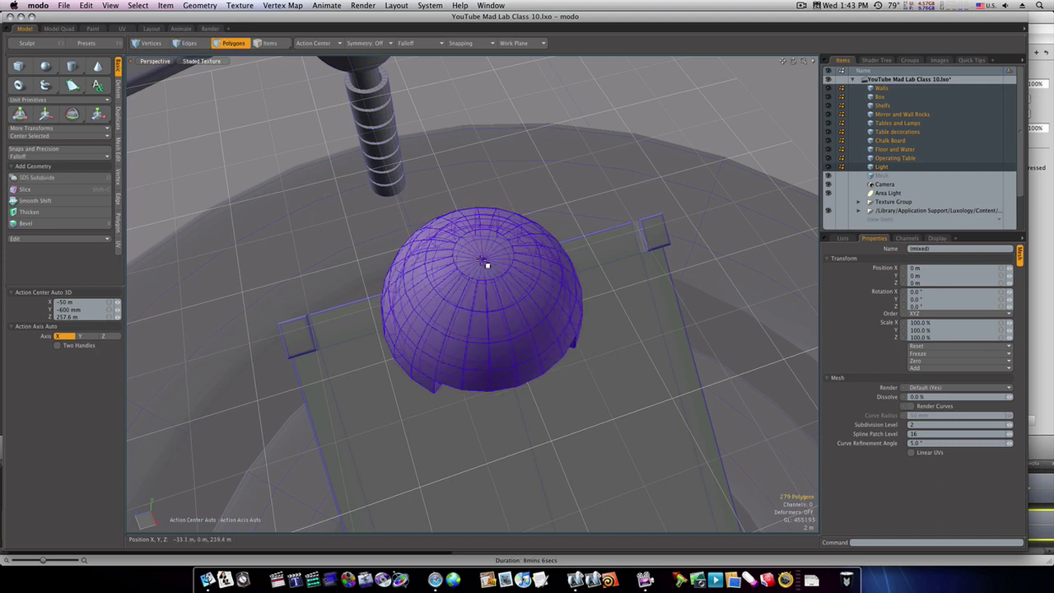
click(489, 265)
key(b)
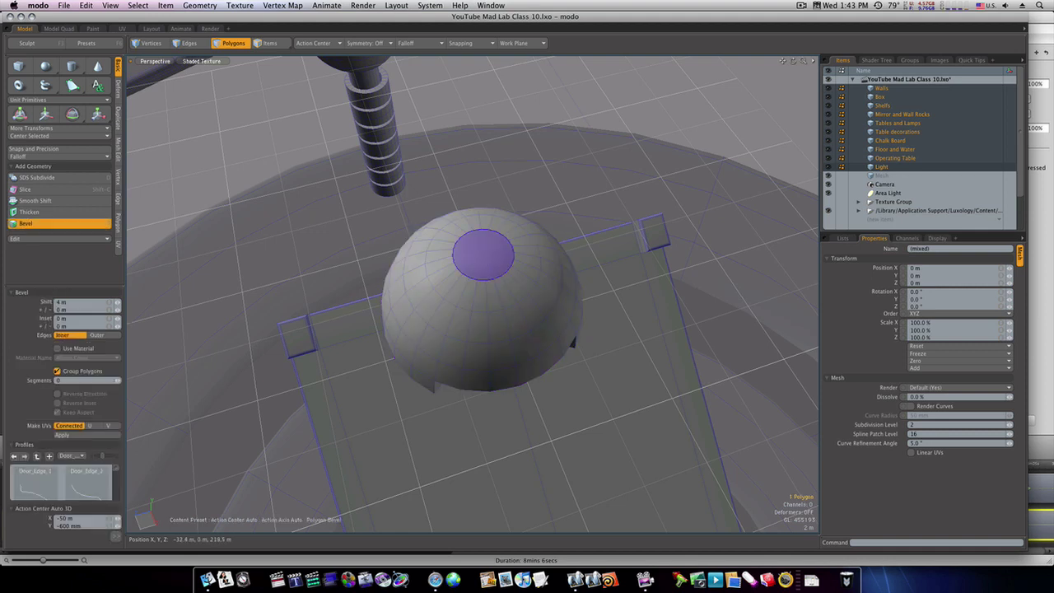
click(483, 263)
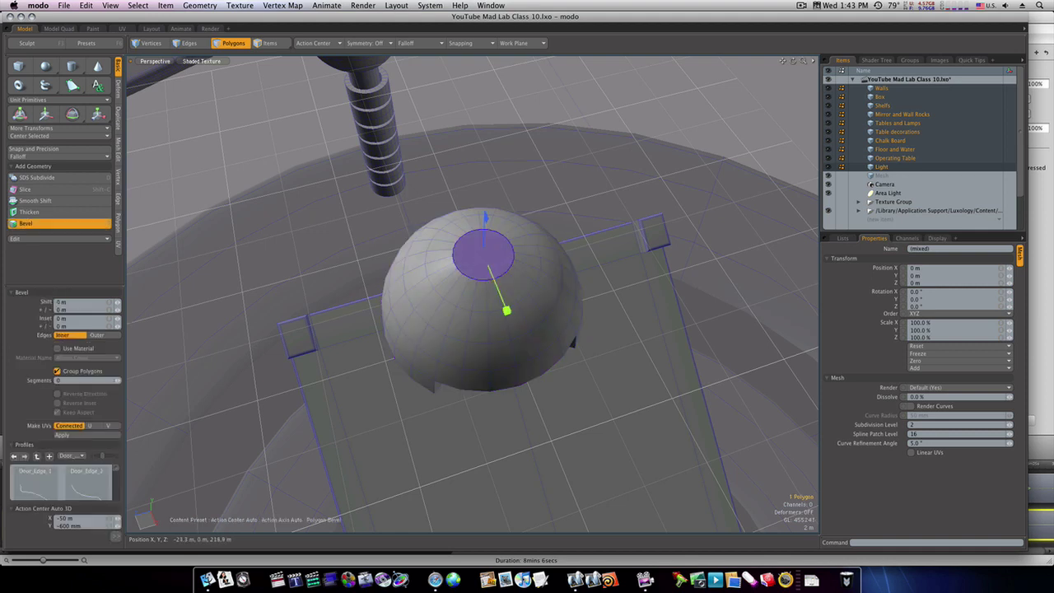
drag(507, 311, 483, 252)
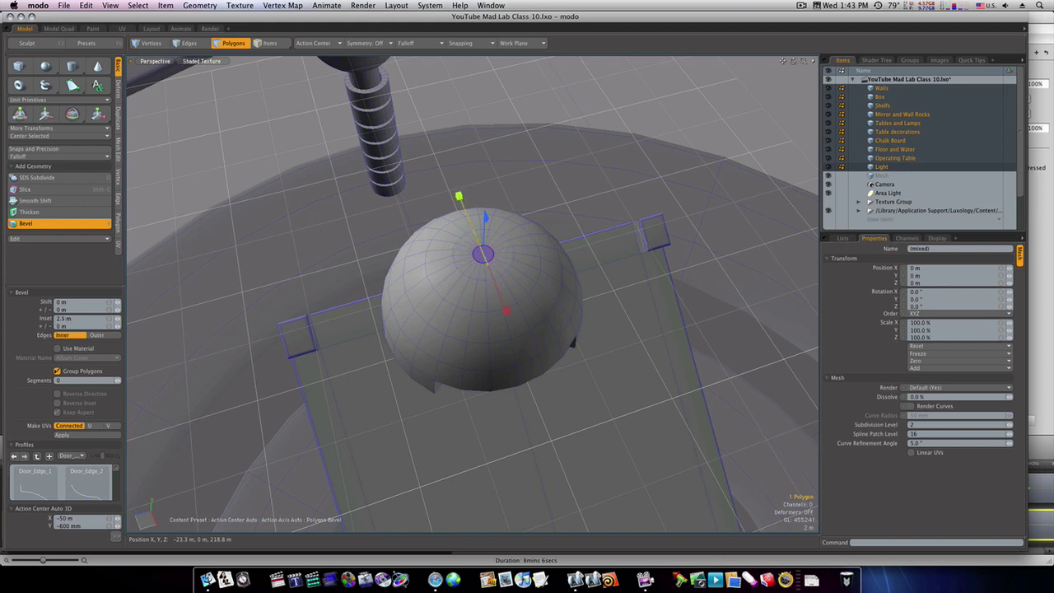
Step: Apply another bevel to the small top polygon with a shift of about 3 m to raise a cylindrical knob
key(shift)
key(b)
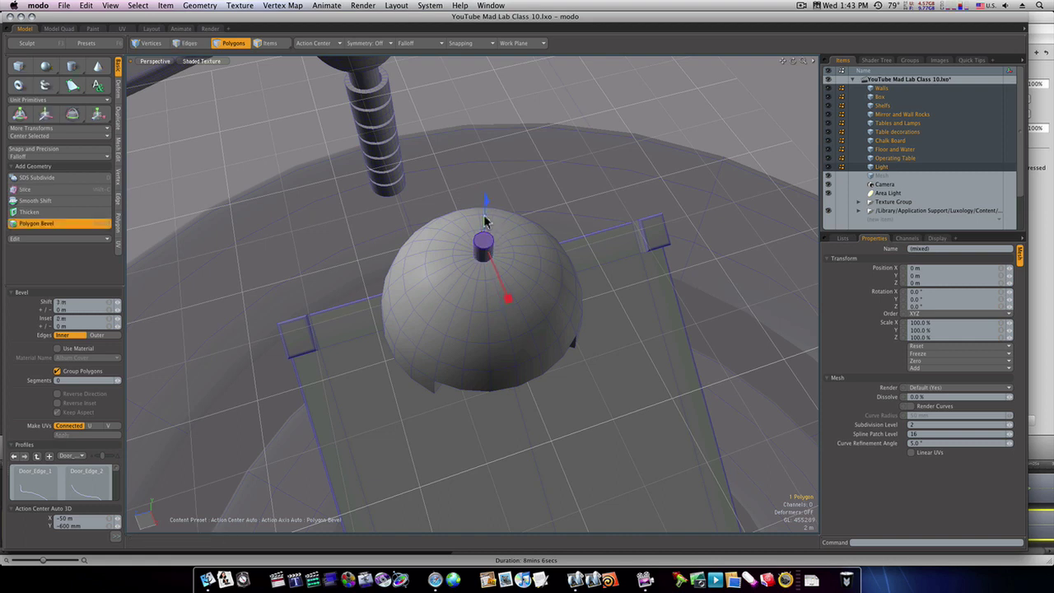
key(space)
Step: Loop Slice the knob's side with two symmetrical cuts at 10%
alt+drag(486, 250, 488, 226)
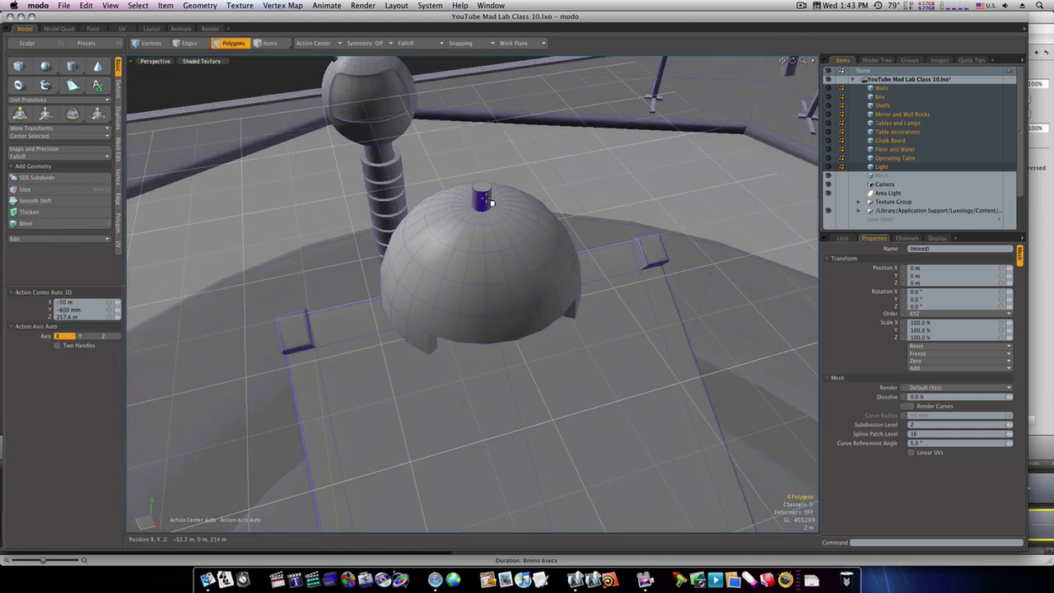
key(alt+c)
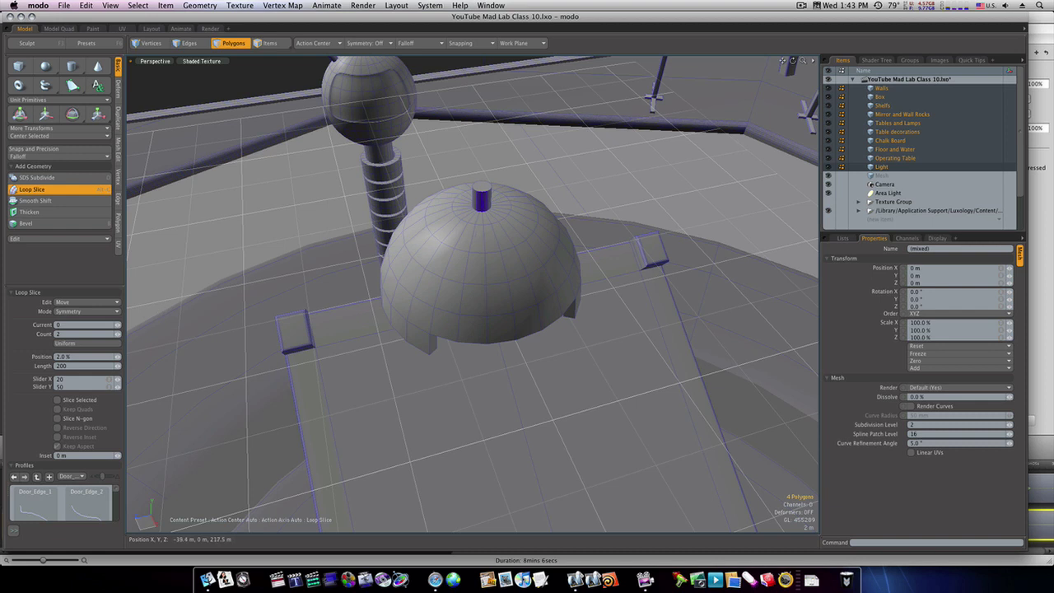
click(482, 198)
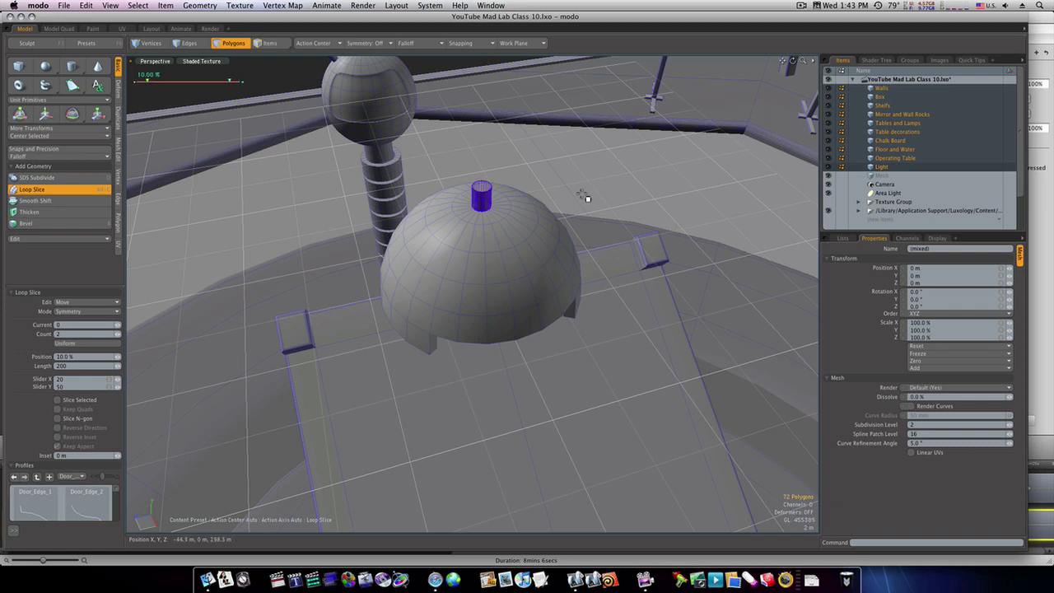
key(space)
Step: Select the whole helmet and rotate it about 59.5° around the Z axis
alt+drag(546, 247, 610, 251)
double_click(574, 231)
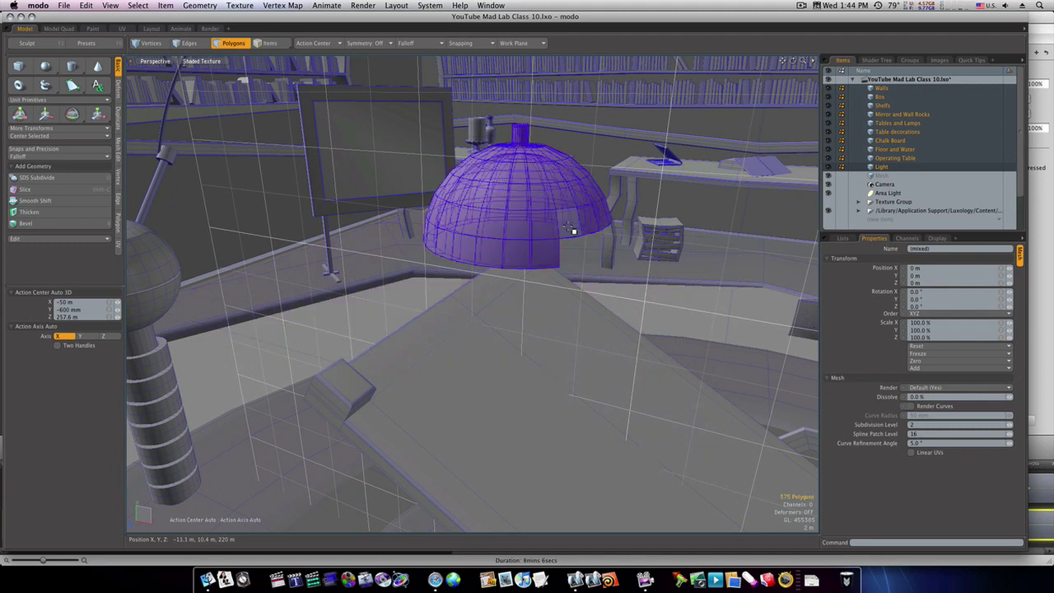
key(e)
drag(575, 178, 626, 184)
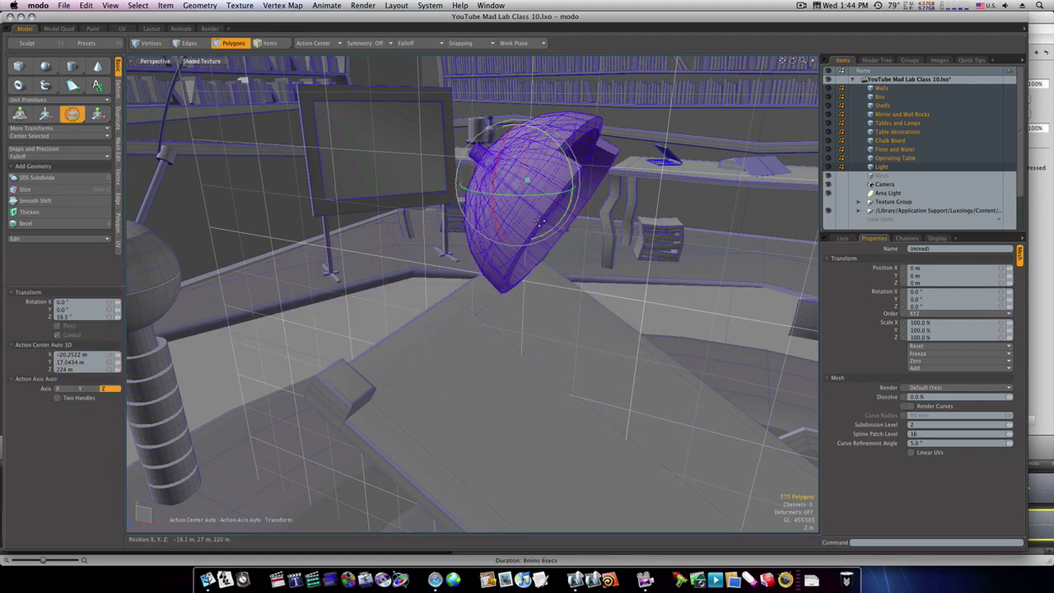
Step: Lower the tilted helmet onto the head end of the operating table and clear the selection
alt+drag(542, 227, 552, 297)
key(w)
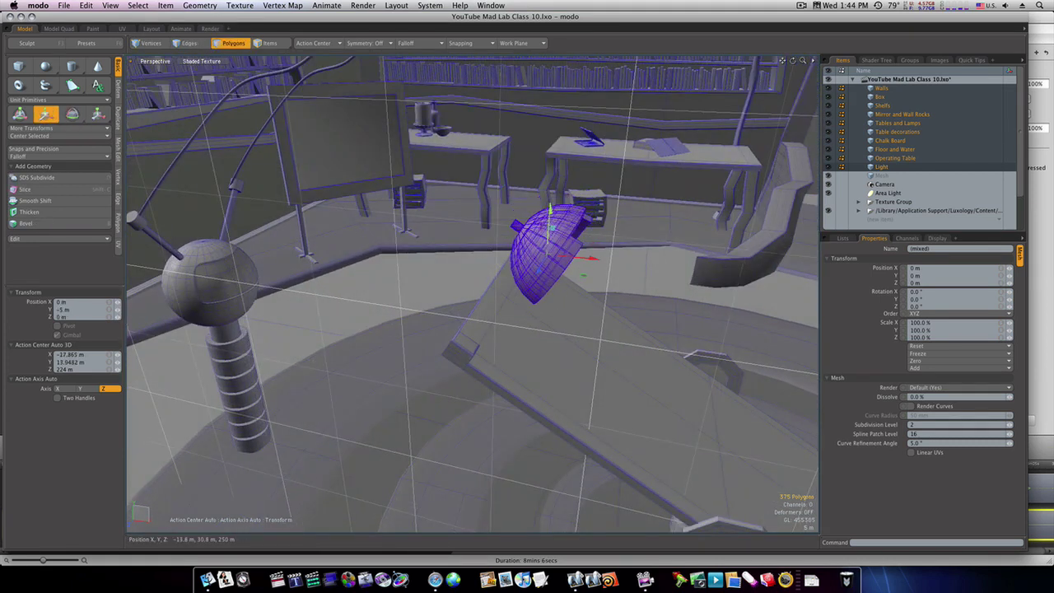
drag(549, 238, 528, 350)
key(q)
click(636, 309)
alt+drag(623, 368, 562, 415)
scroll(563, 409, down, 6)
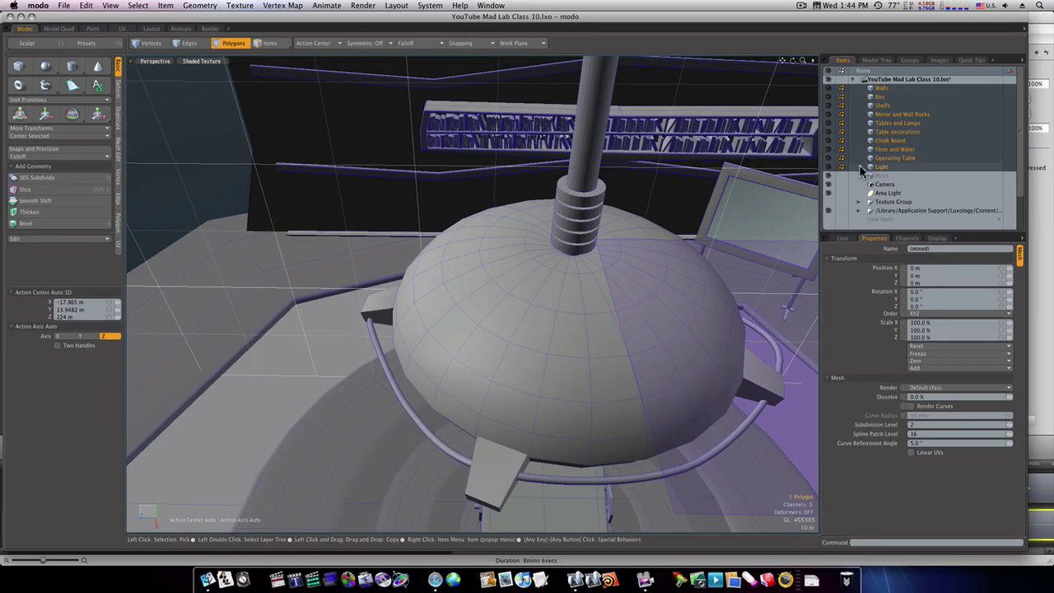
click(878, 167)
click(830, 168)
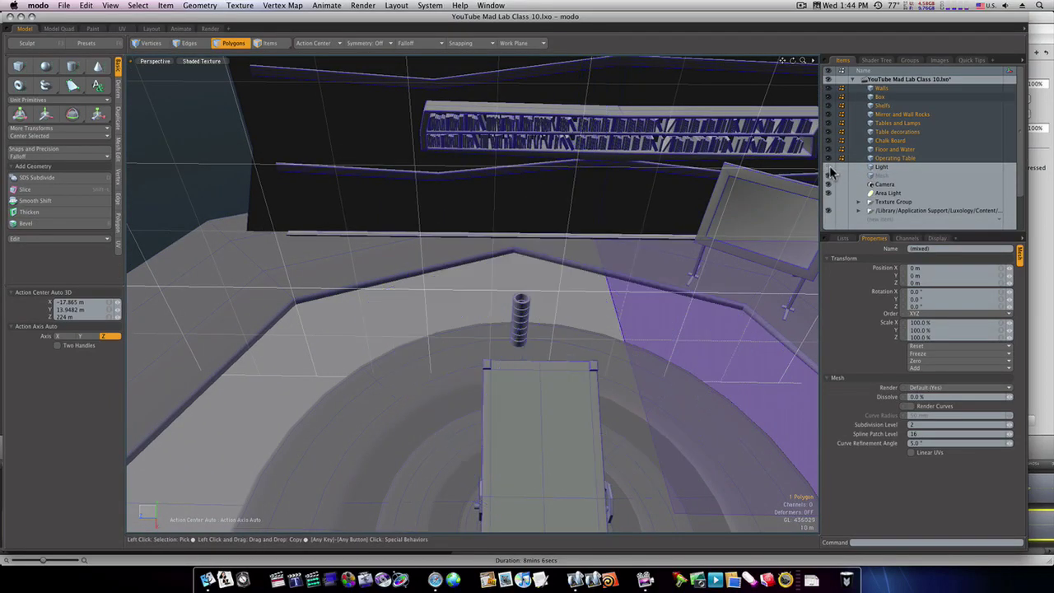
alt+shift+drag(560, 452, 536, 360)
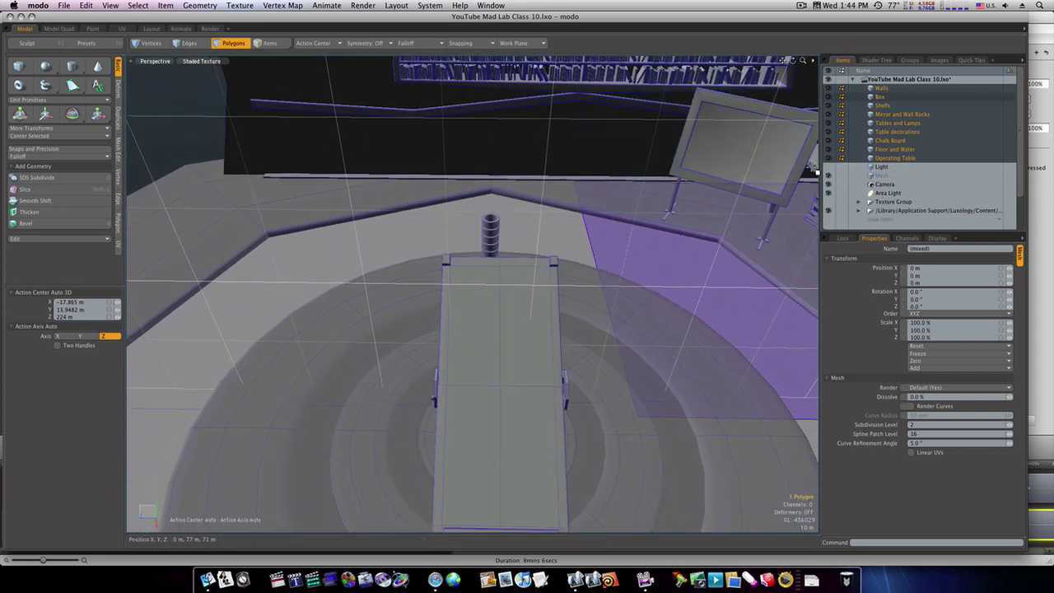
click(829, 168)
Step: Transfer the helmet's polygons from the Light item to the Mesh item, and activate all mesh items except Light, leaving Light hidden
click(878, 171)
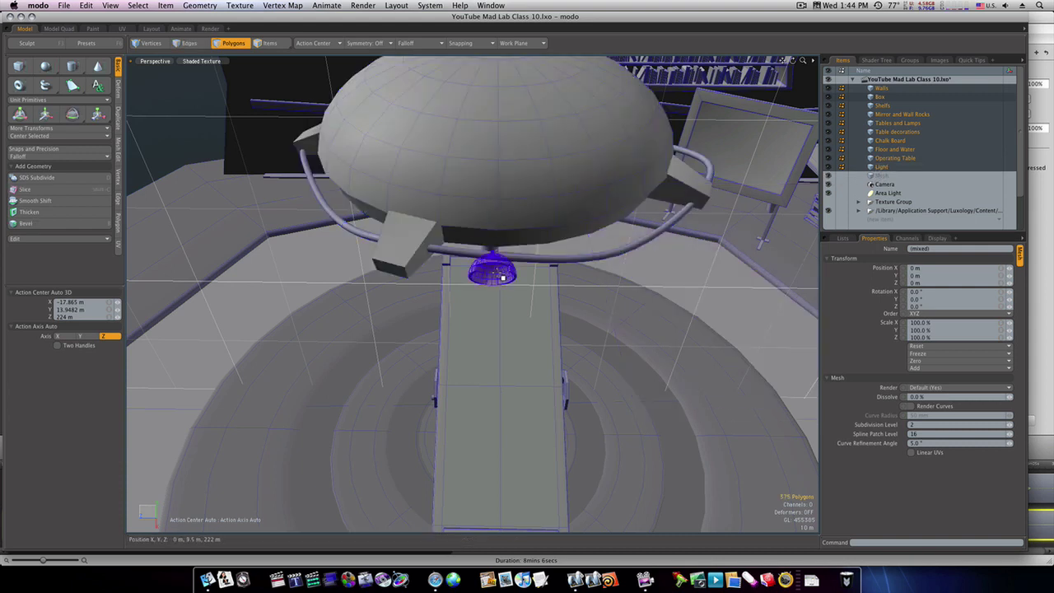
click(878, 177)
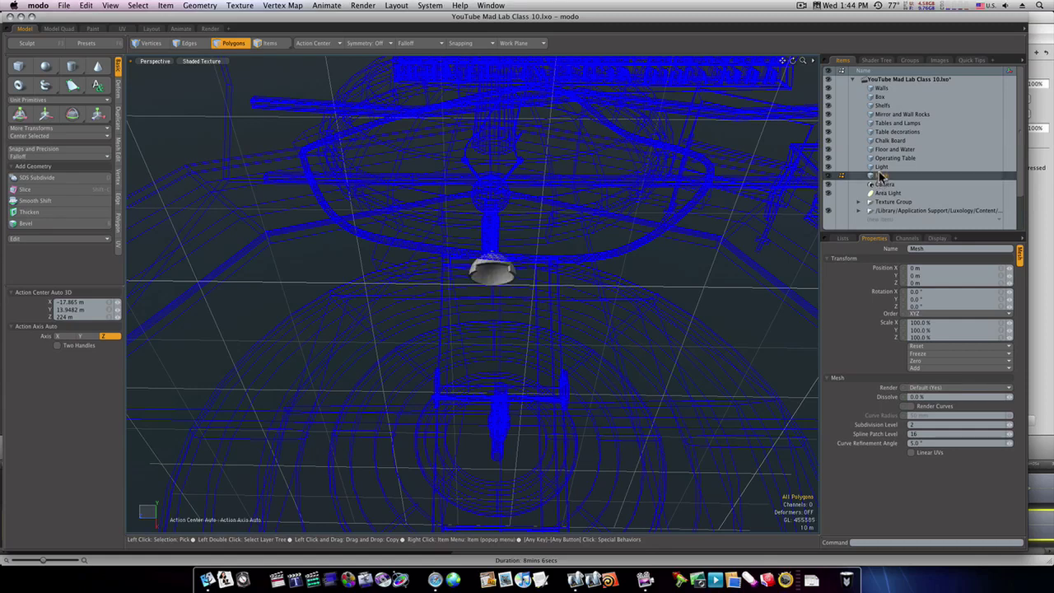
shift+click(882, 98)
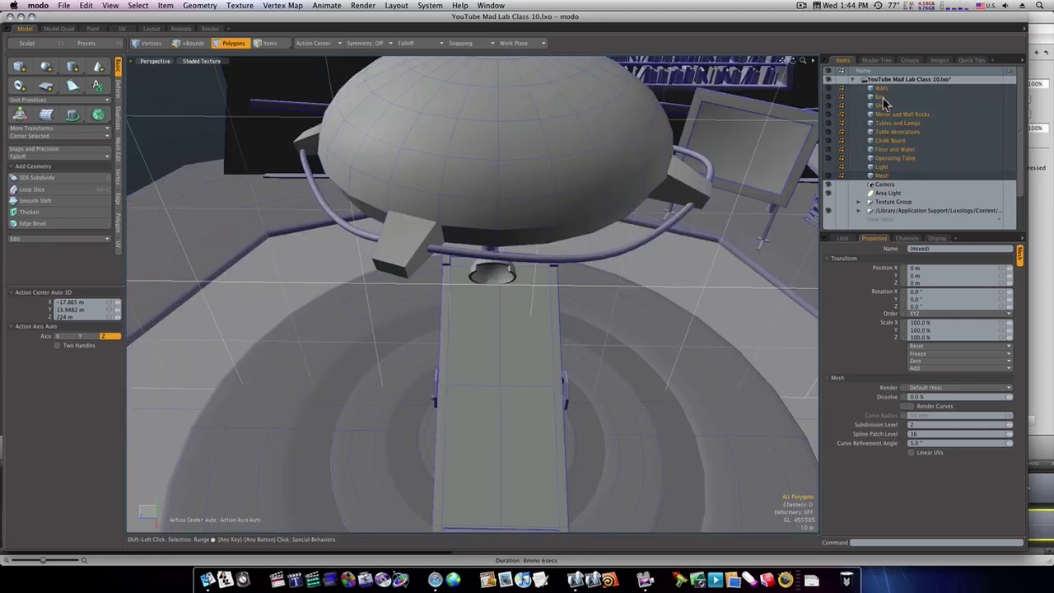
ctrl+click(886, 166)
Step: Select the helmet and shift it sideways to centre it across the width of the operating table
scroll(516, 279, up, 2)
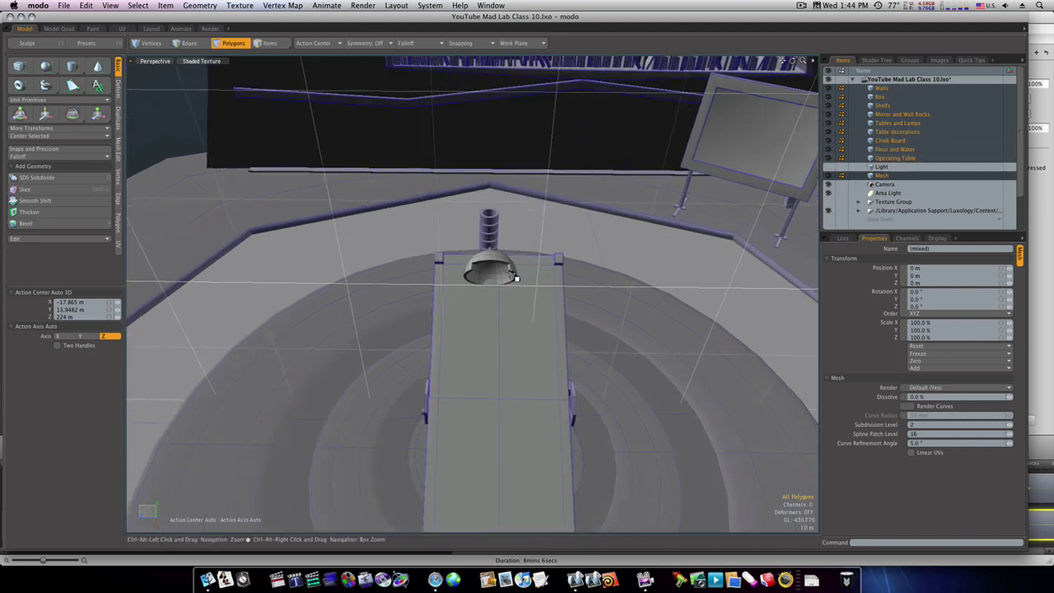
double_click(502, 269)
key(w)
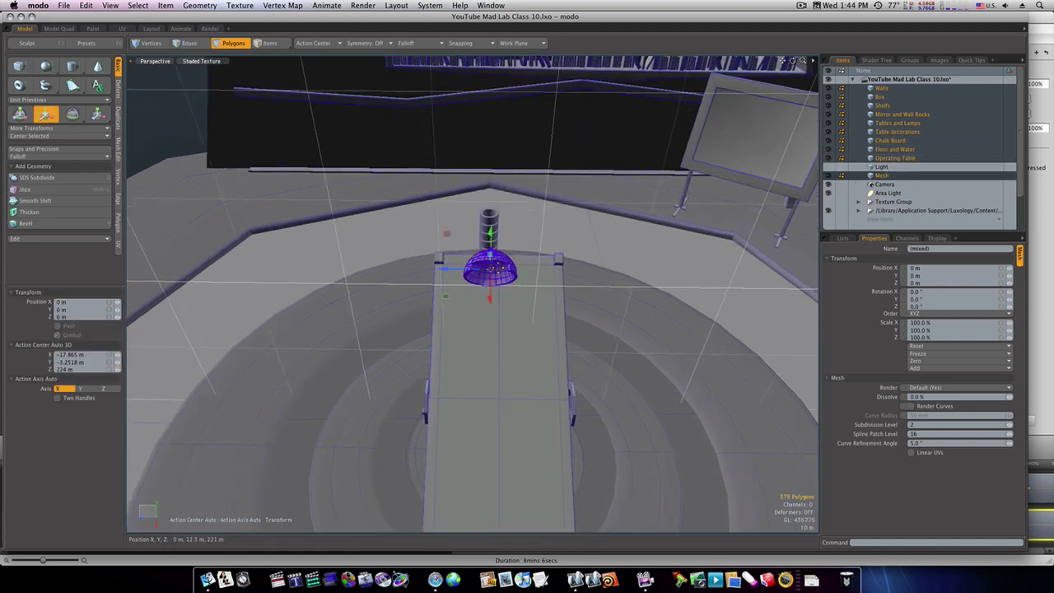
drag(491, 269, 496, 270)
key(q)
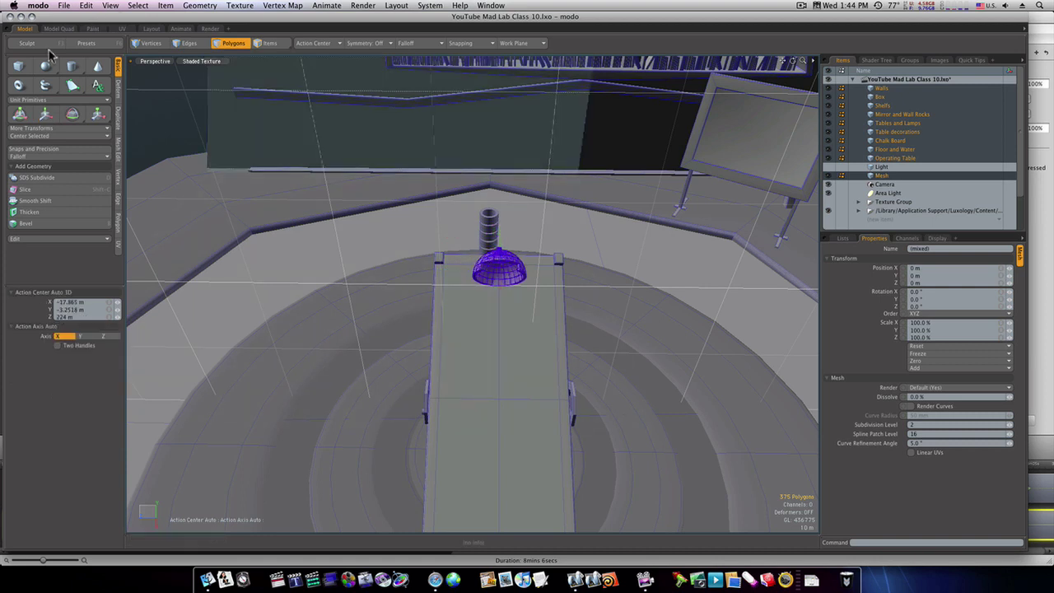
Step: Draw a flat cube primitive, about 149 m by 70.5 m, as a rectangular sheet over the operating table
click(20, 68)
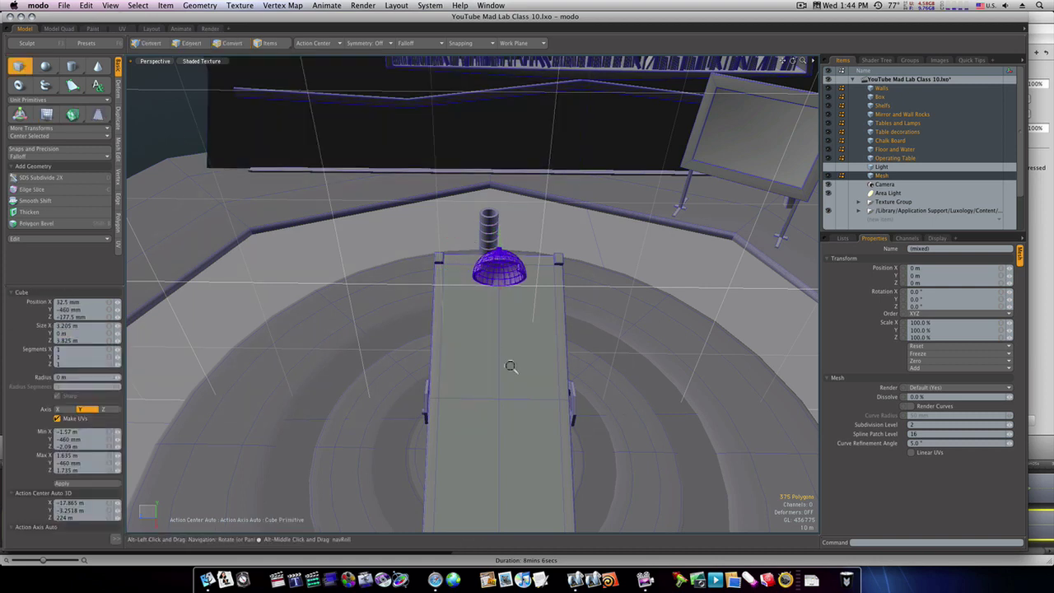
alt+drag(537, 369, 458, 299)
drag(447, 248, 575, 478)
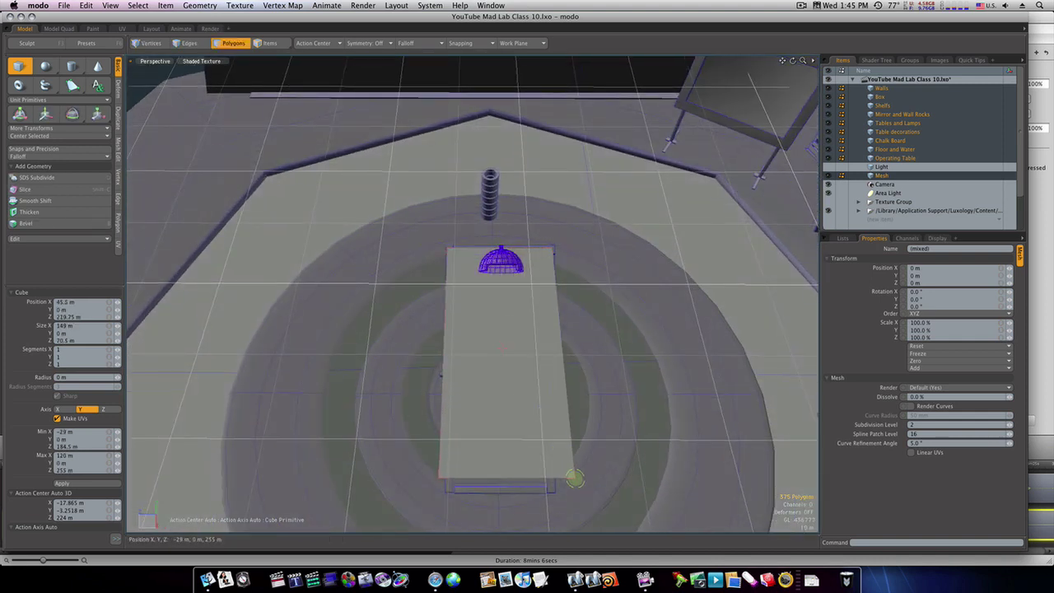
alt+drag(453, 173, 628, 231)
Step: Select the flat sheet, rotate it to match the operating table's tilt, and move it down onto the tabletop
key(3)
key(e)
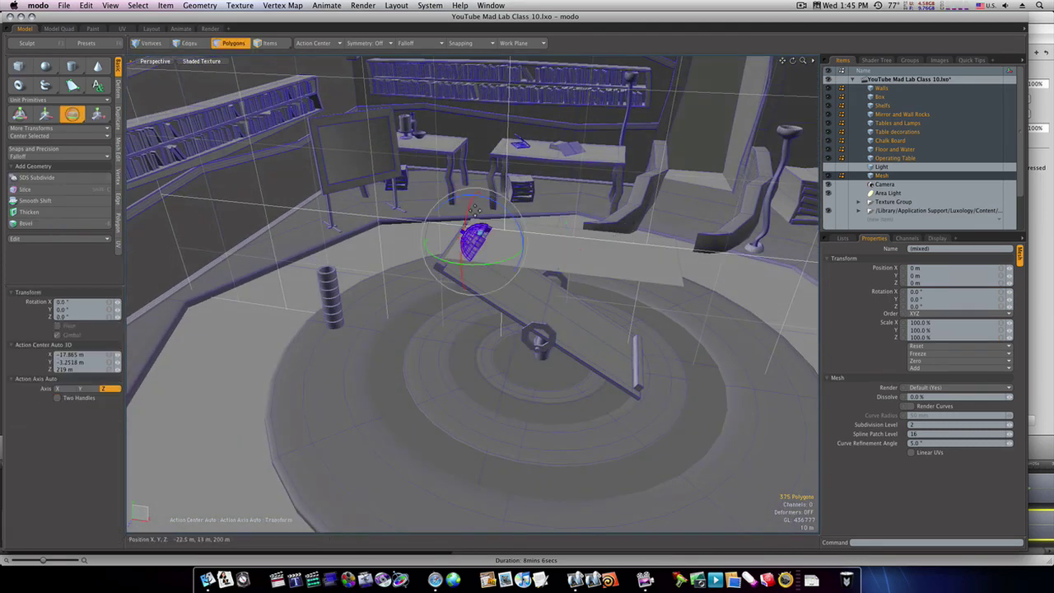
key(q)
click(577, 273)
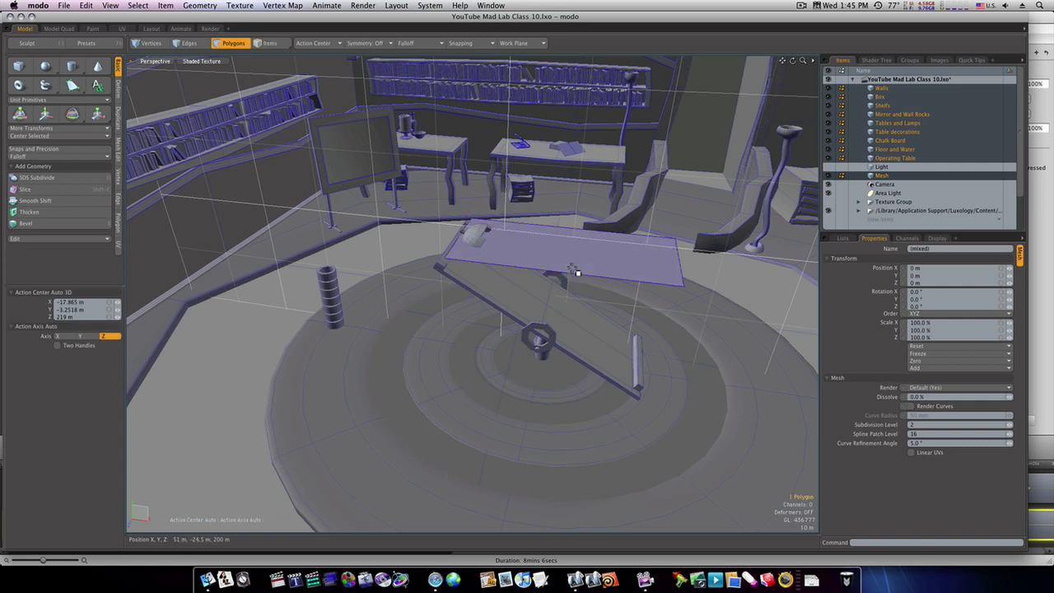
key(e)
mouse_move(575, 246)
mouse_down()
mouse_move(585, 250)
mouse_move(576, 247)
mouse_up()
key(w)
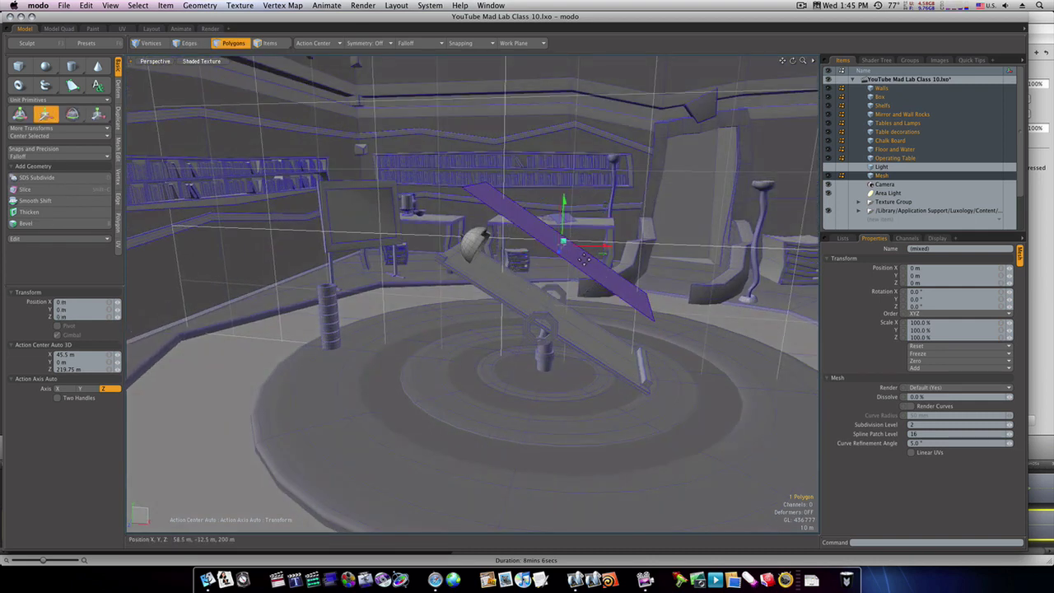
drag(604, 209, 563, 243)
alt+drag(612, 319, 474, 349)
key(space)
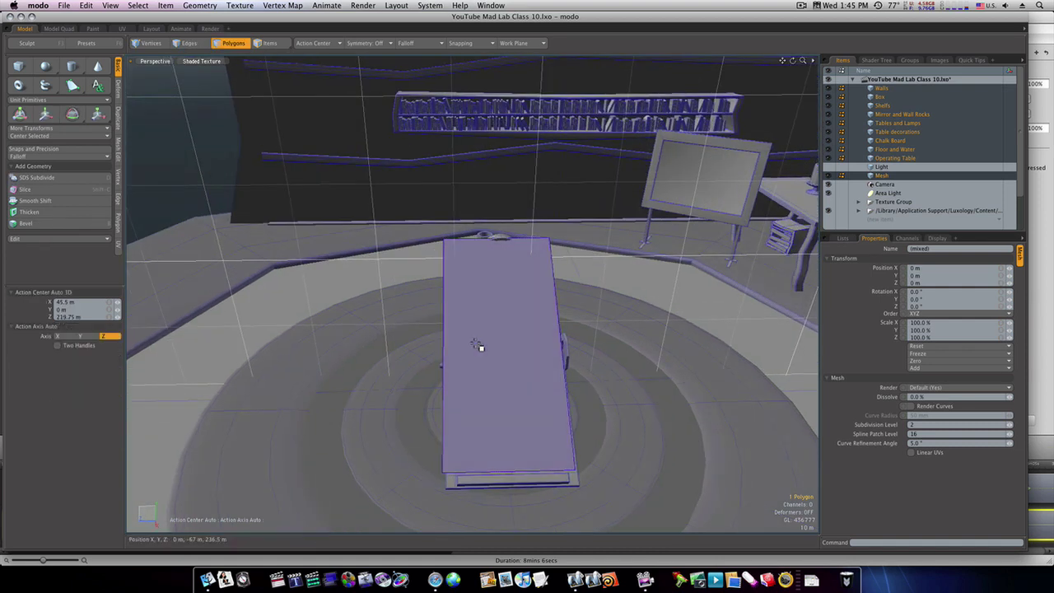
Step: Divide the sheet into a grid using Axis Slice with 0 cuts in X, 4 in Y and 4 in Z
click(116, 151)
click(25, 156)
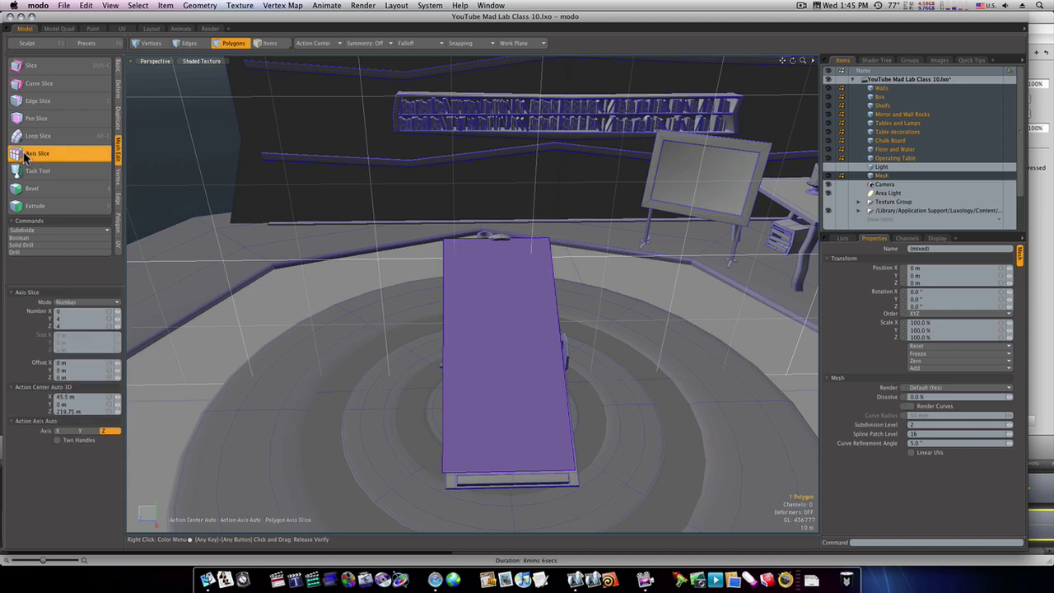
click(482, 373)
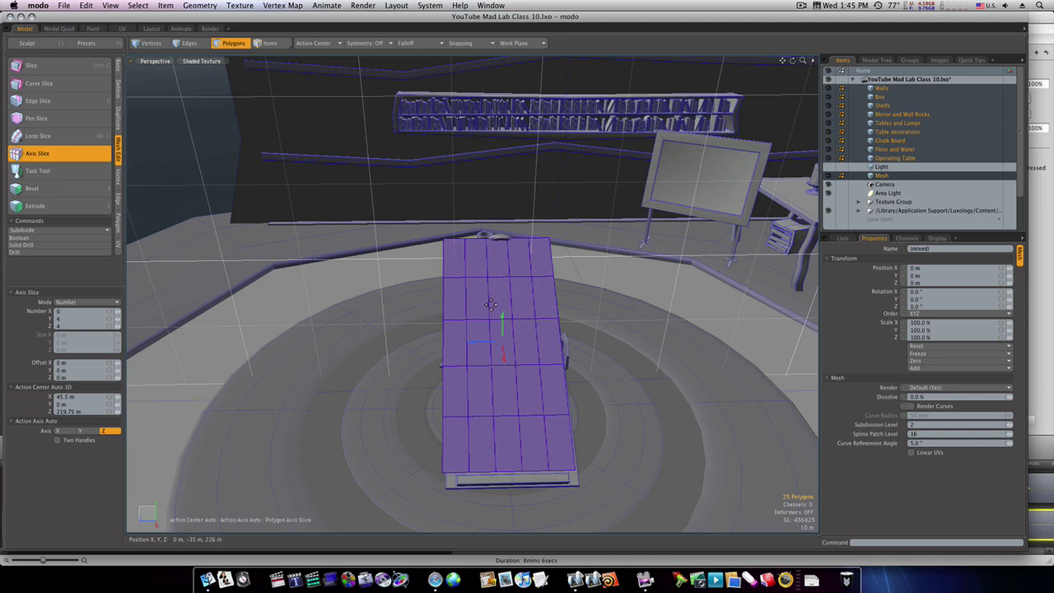
key(space)
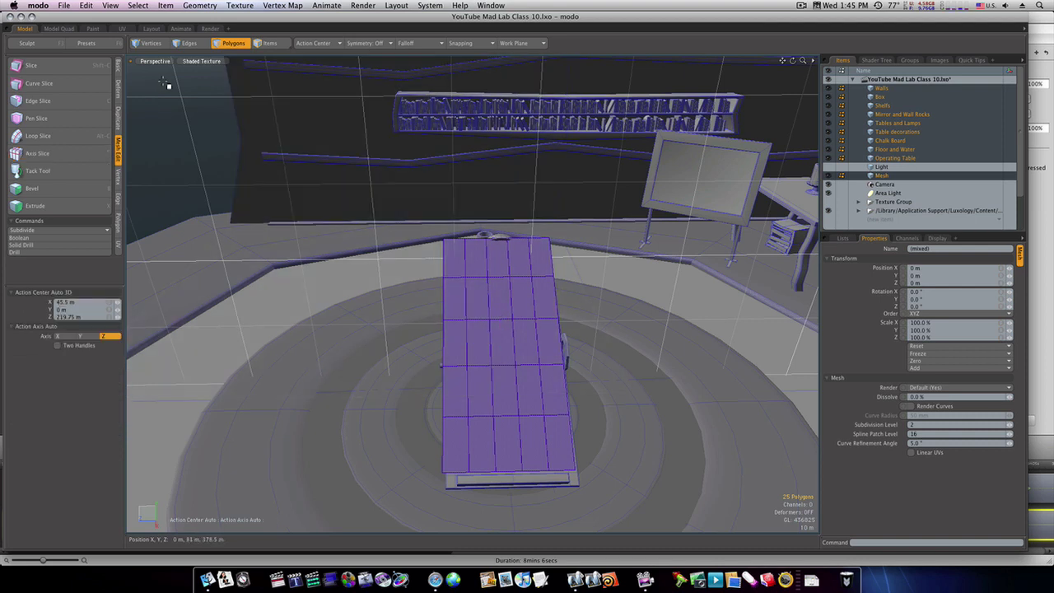
Step: Select the 12 sheet vertices forming the two lengthwise rows one segment in from each long edge
click(151, 43)
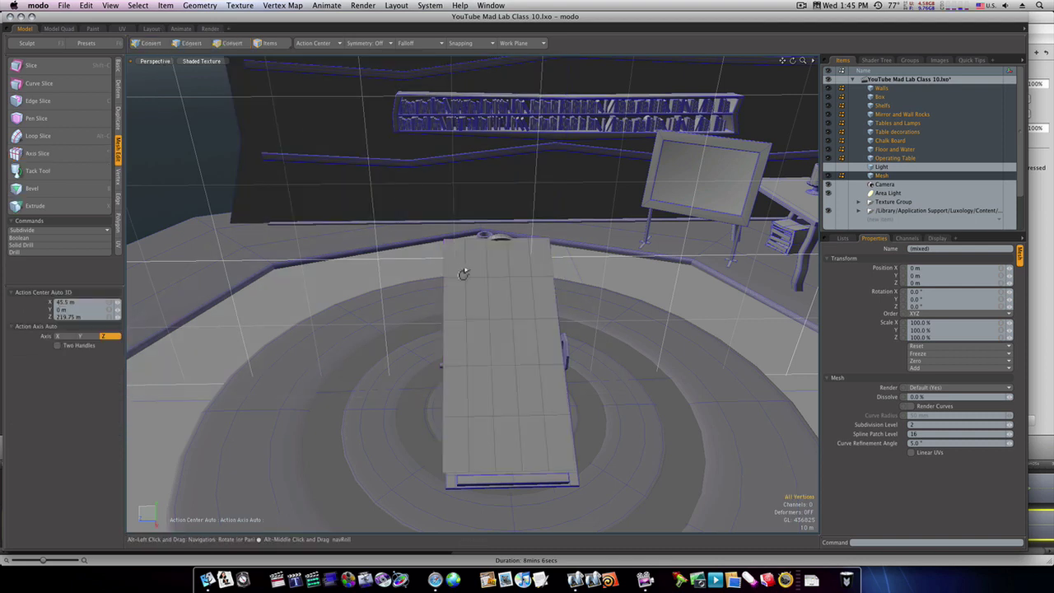
mouse_move(506, 310)
alt+mouse_down()
mouse_move(509, 297)
mouse_move(508, 327)
alt+mouse_up()
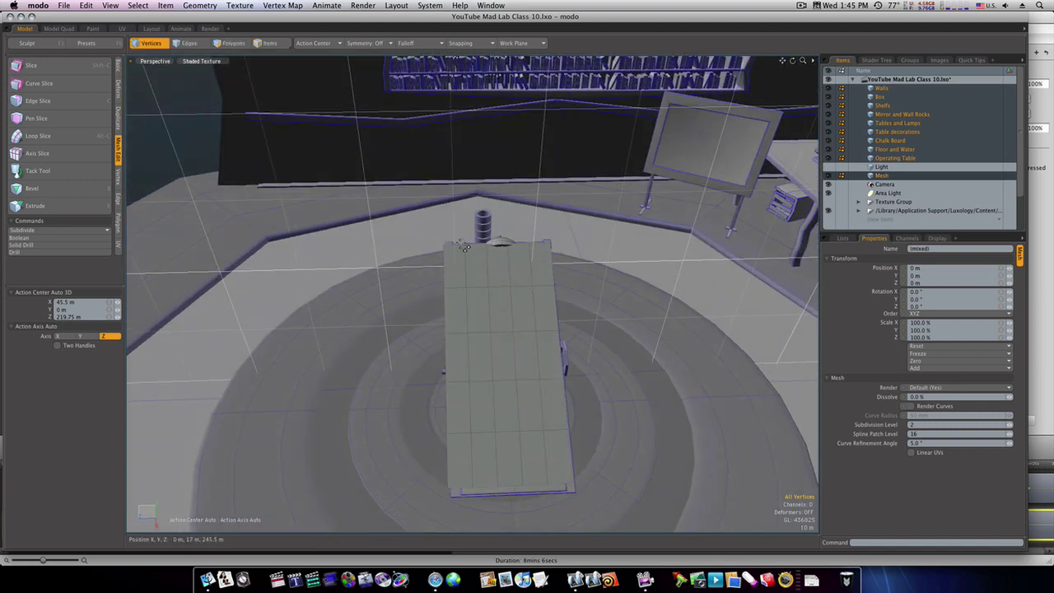
middle_drag(465, 248, 471, 272)
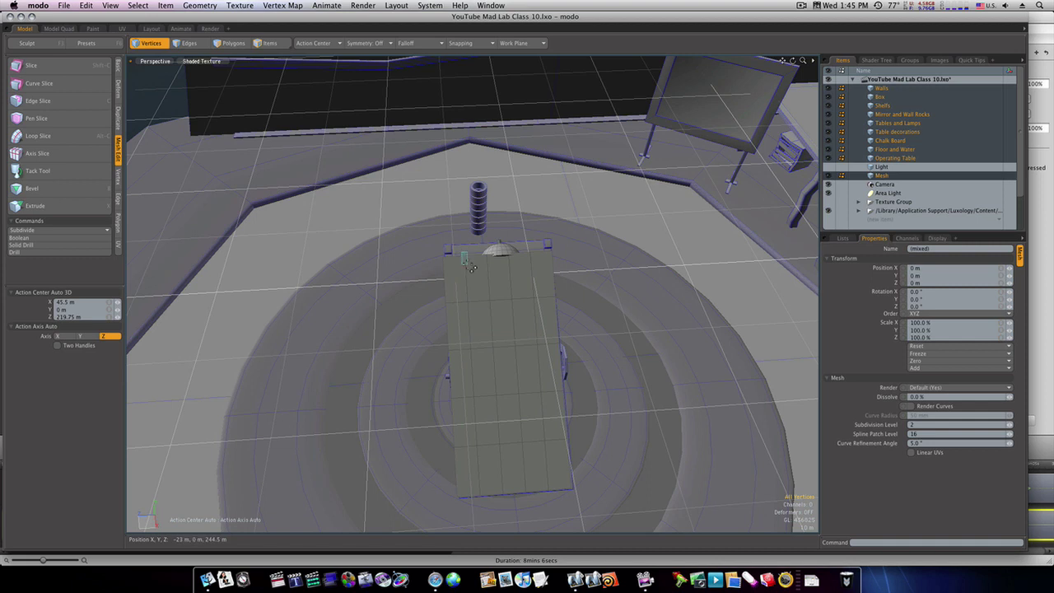
key(ctrl)
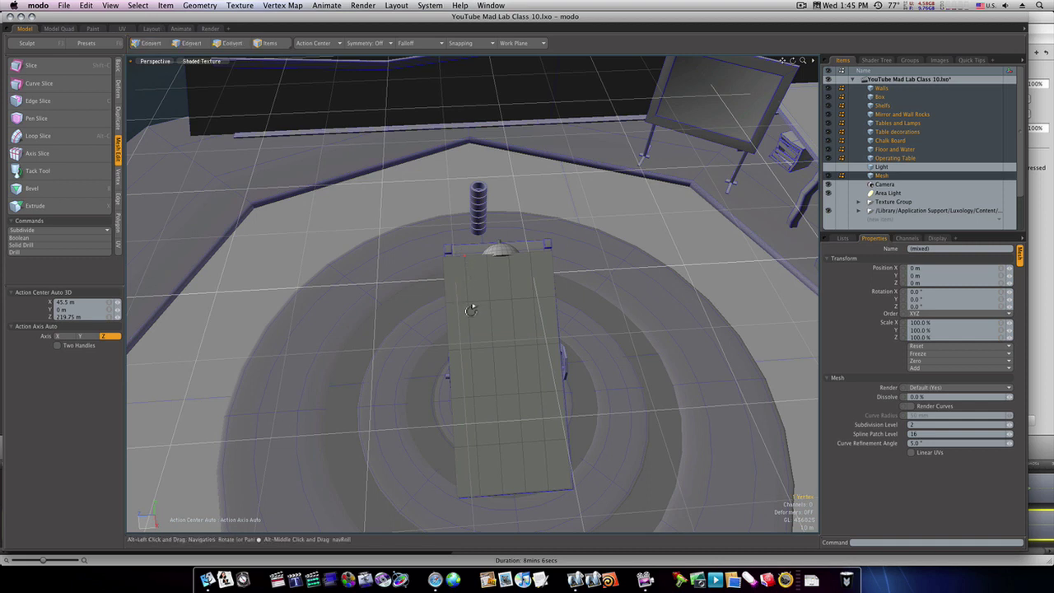
shift+click(468, 300)
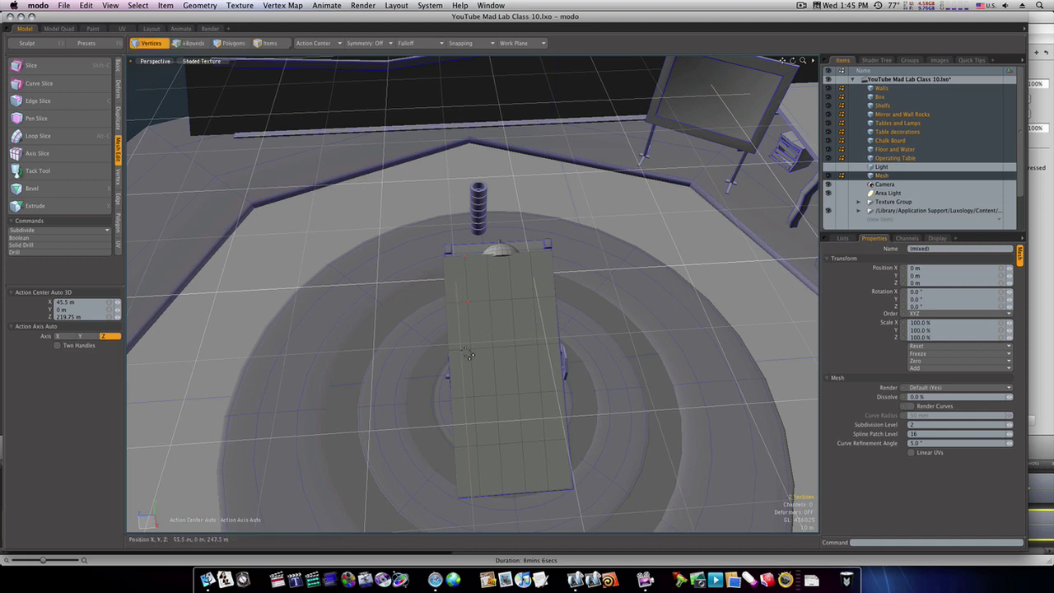
click(471, 350)
click(475, 443)
click(535, 301)
click(547, 425)
click(546, 448)
alt+drag(563, 497, 595, 341)
Step: Set the action center to Local and lower the two selected vertex rows toward the tabletop
key(w)
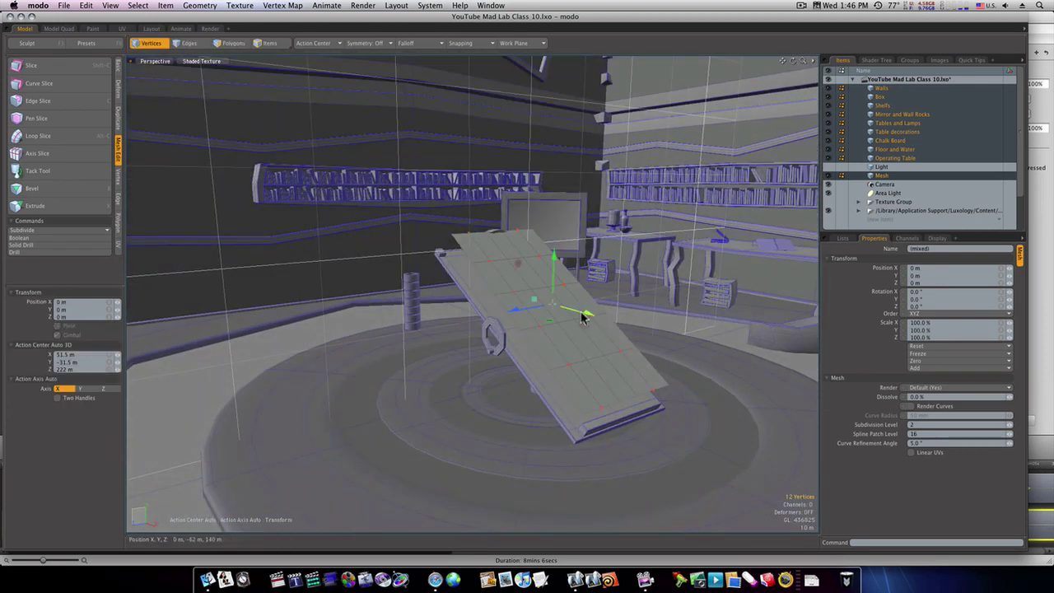
click(313, 43)
click(323, 102)
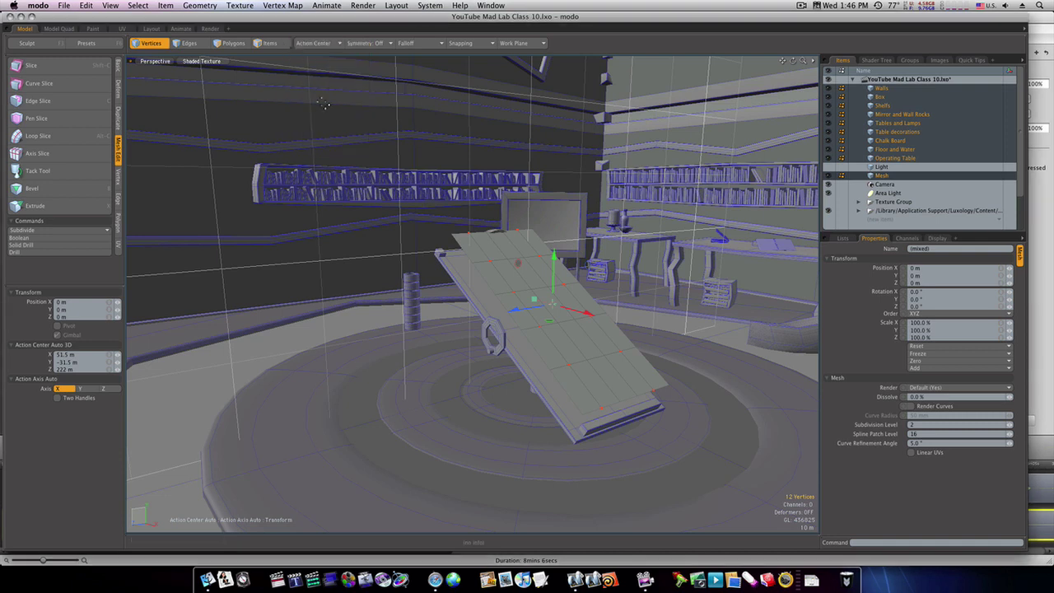
mouse_move(588, 289)
mouse_down()
mouse_move(589, 275)
mouse_move(590, 295)
mouse_move(590, 286)
mouse_move(512, 332)
mouse_move(529, 353)
mouse_up()
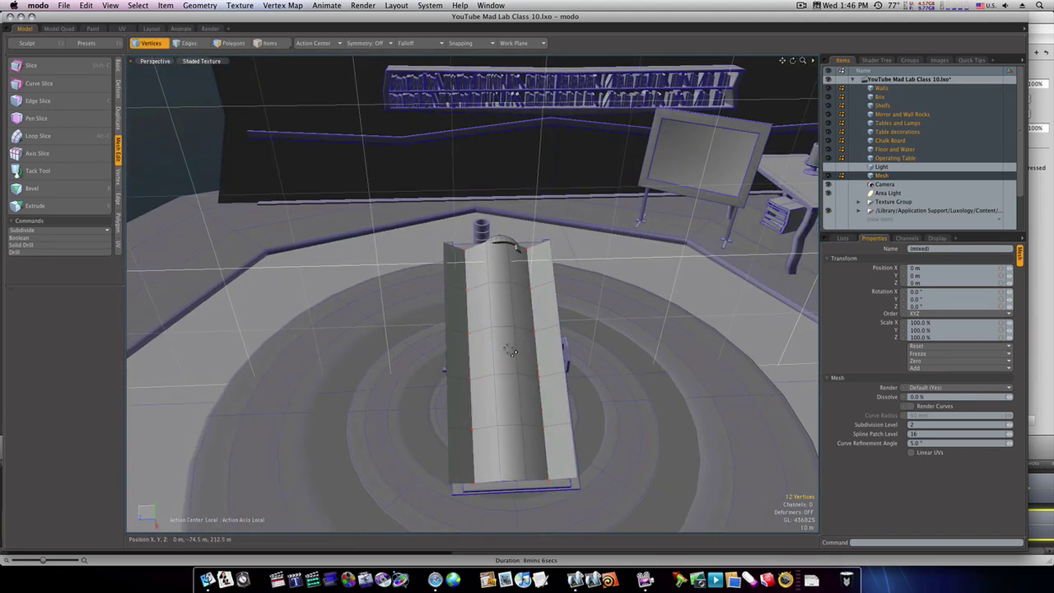
Step: Return to the sheet's polygons and nudge the whole sheet to align it with the operating table
key(2)
key(3)
key(w)
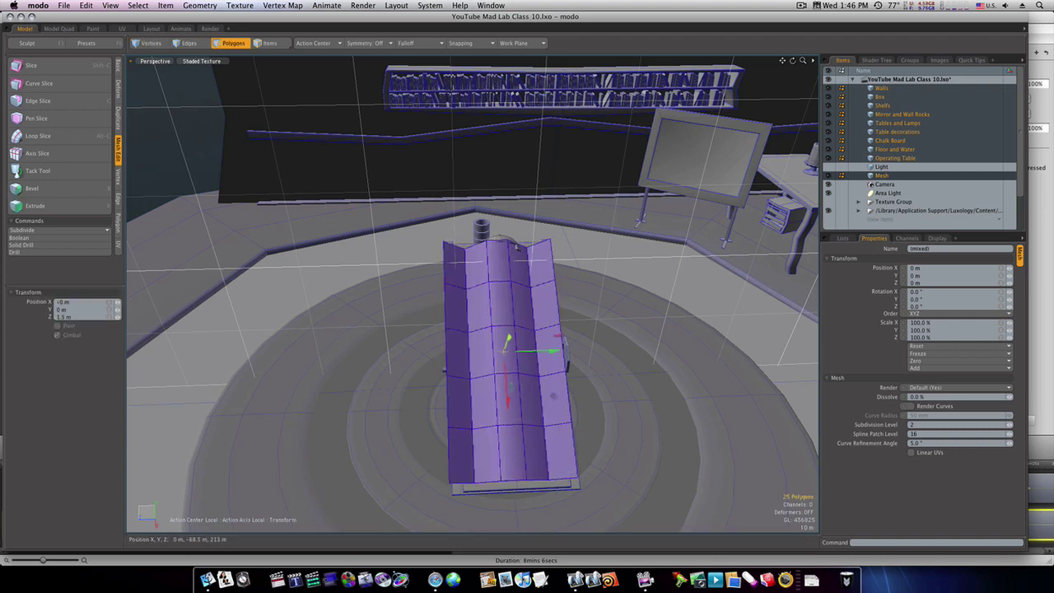
drag(507, 369, 313, 149)
Step: Select the six vertices along one outer long edge of the sheet and lower them onto the tabletop
key(1)
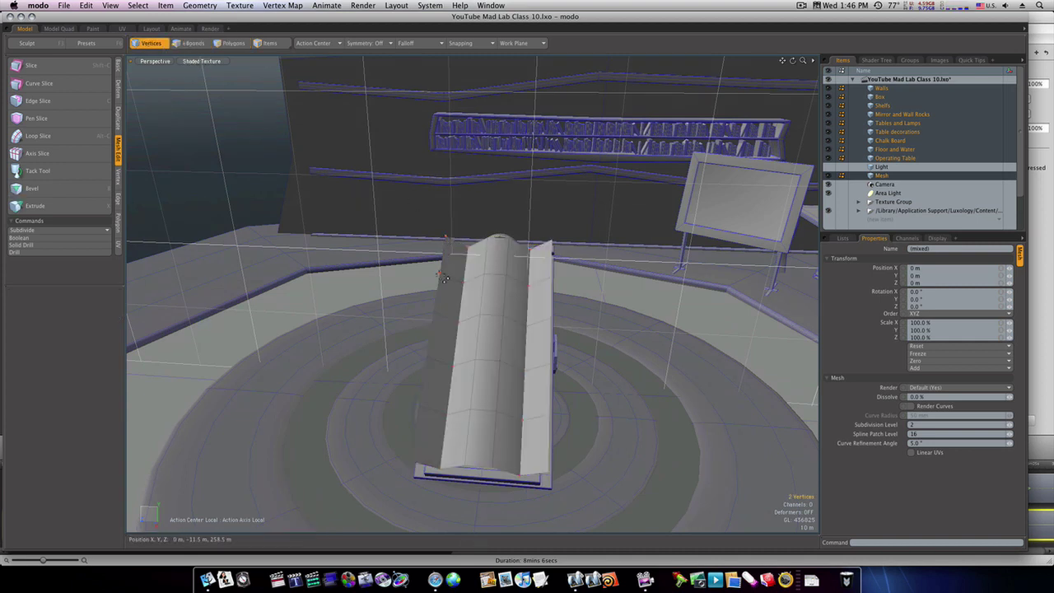
key(Up)
key(w)
mouse_move(466, 348)
alt+mouse_down()
mouse_move(549, 353)
mouse_move(509, 339)
mouse_move(489, 371)
mouse_move(549, 330)
mouse_move(502, 349)
mouse_move(470, 341)
mouse_move(474, 354)
alt+mouse_up()
key(space)
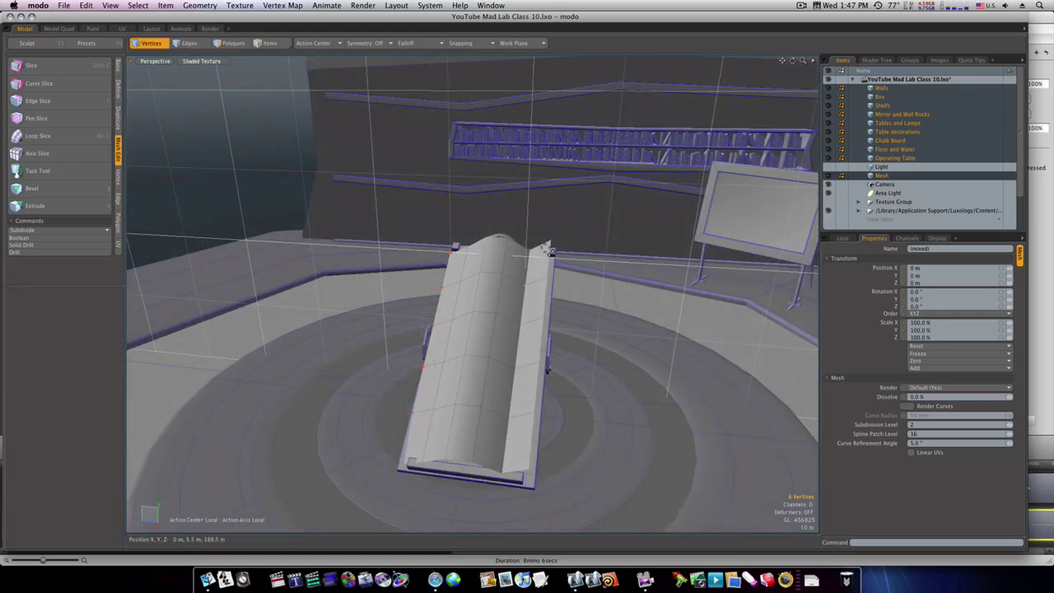
Step: Select the six vertices along the opposite outer long edge of the sheet and lower them onto the tabletop
ctrl+click(553, 245)
key(Up)
key(Up)
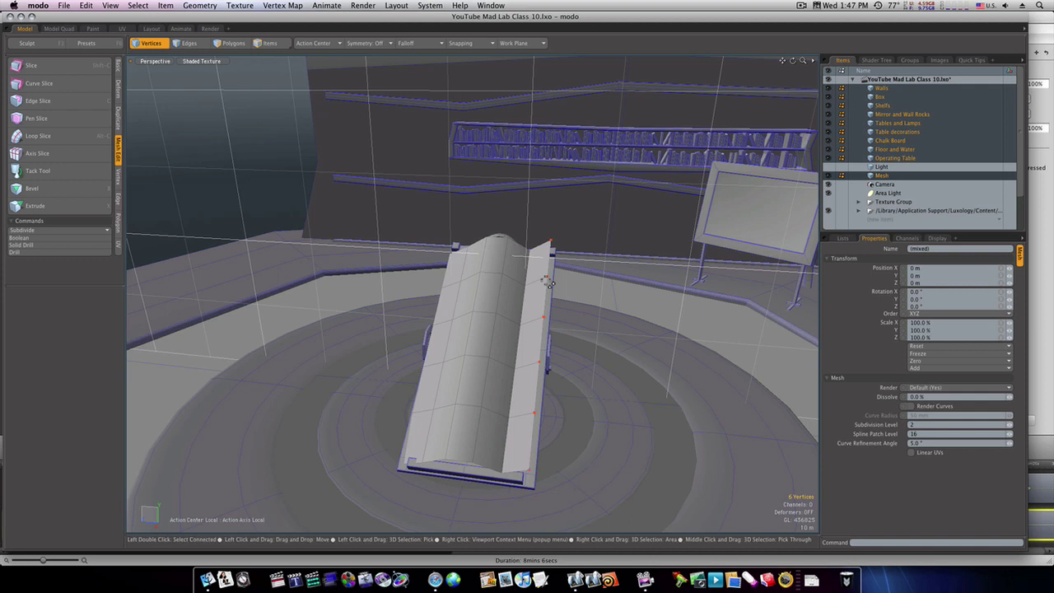
key(w)
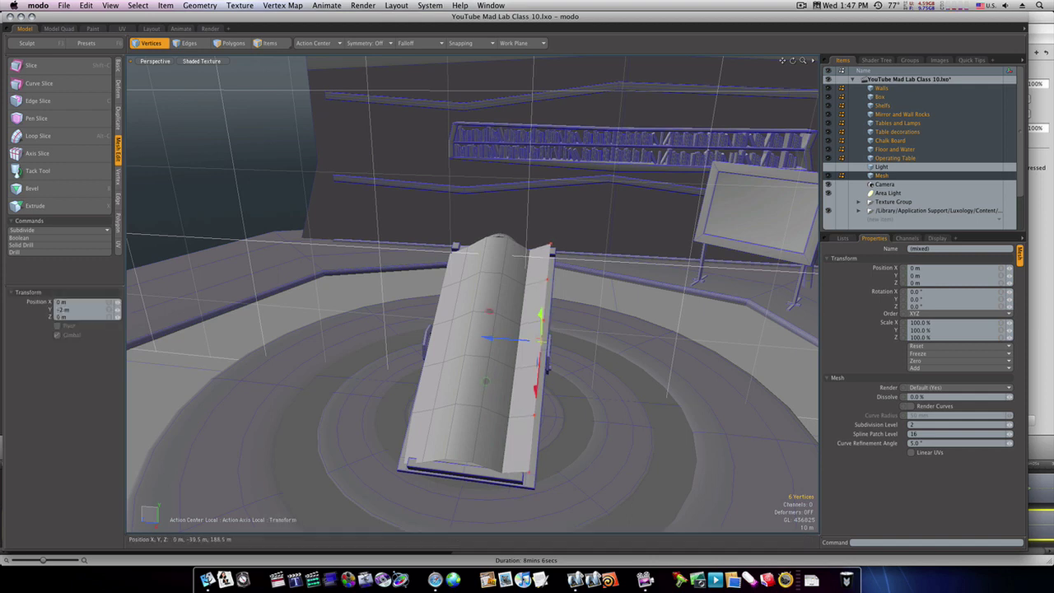
drag(541, 316, 583, 294)
Step: Select all the sheet's polygons, convert them to subdivision surfaces, and clear the selection
key(3)
double_click(522, 334)
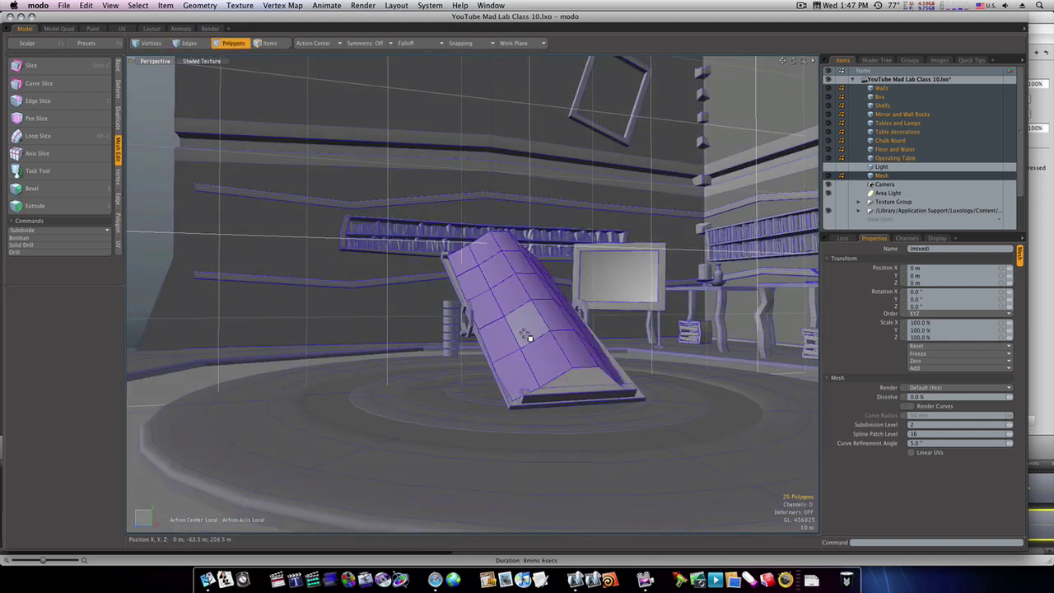
key(Tab)
click(163, 229)
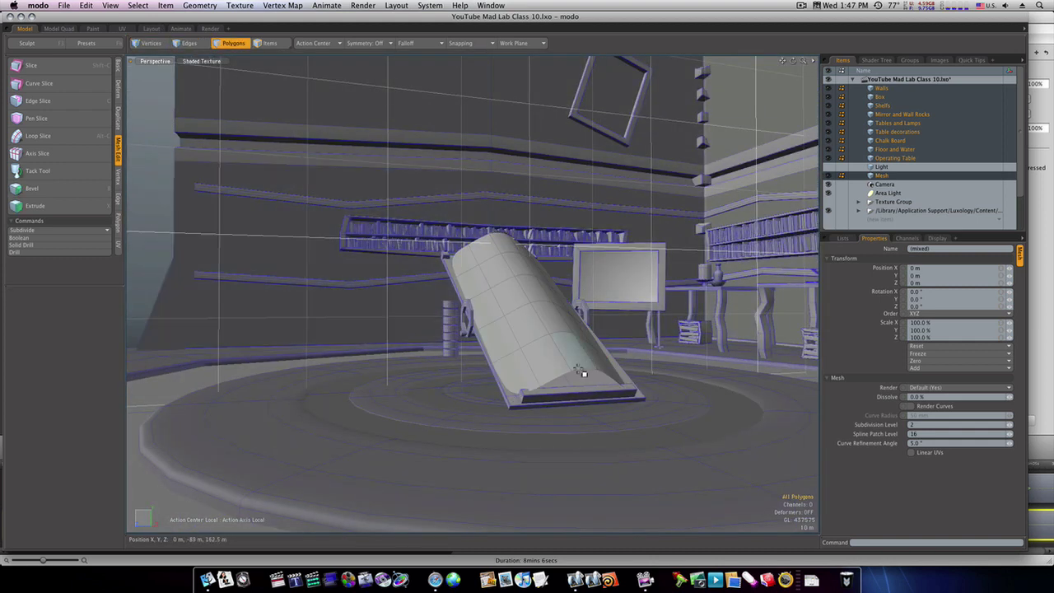
Step: Select the two middle vertices at the sheet's foot end and lower them about 12 m along local Y
key(1)
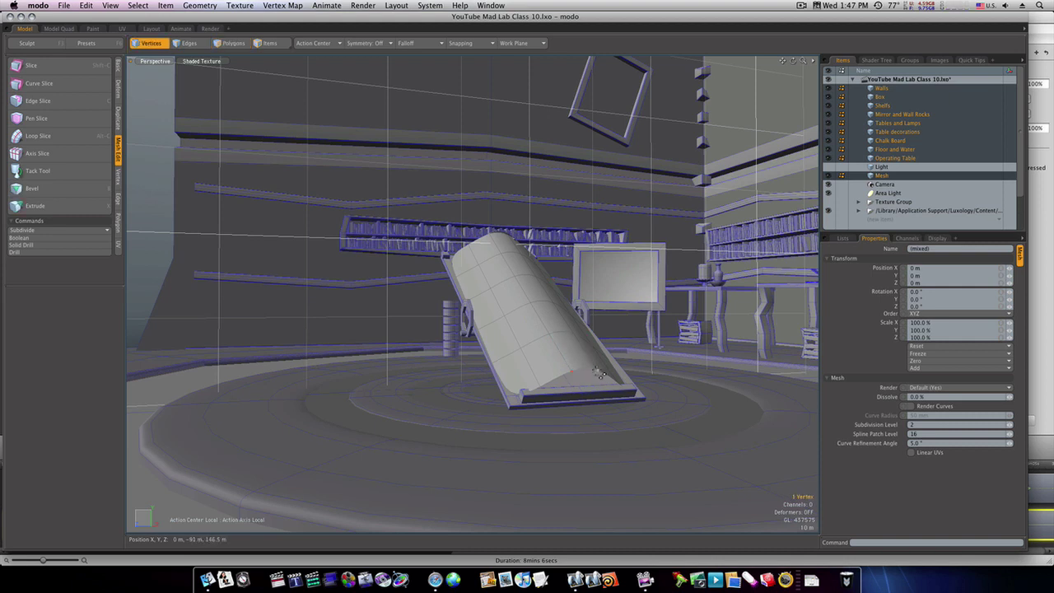
key(w)
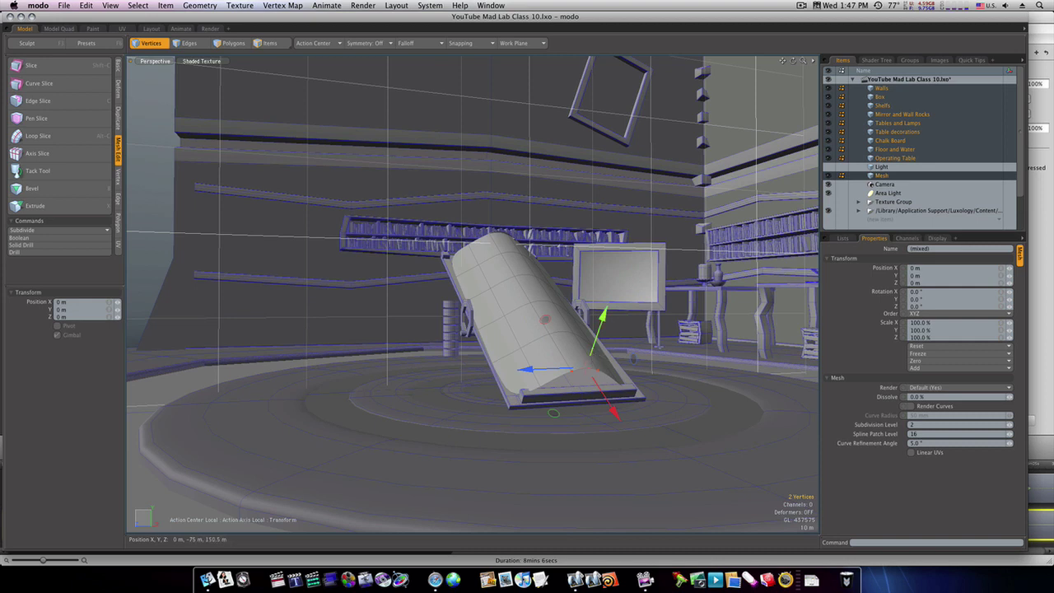
drag(590, 352, 628, 402)
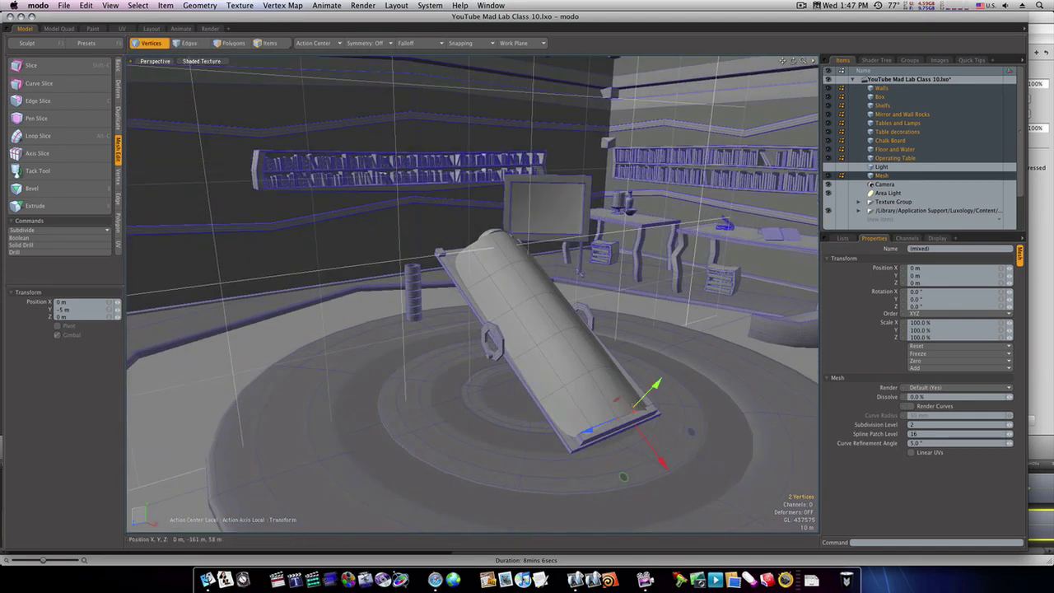
drag(624, 476, 621, 480)
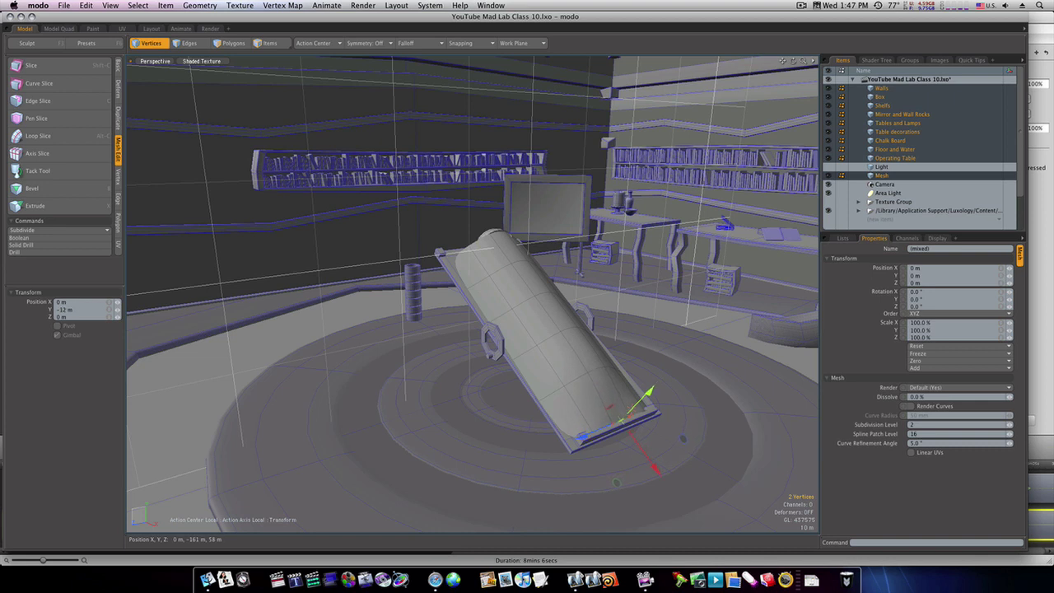
Step: Move individual vertices on both sides of the sheet's mound to shape dents partway along its length
alt+drag(641, 404, 519, 388)
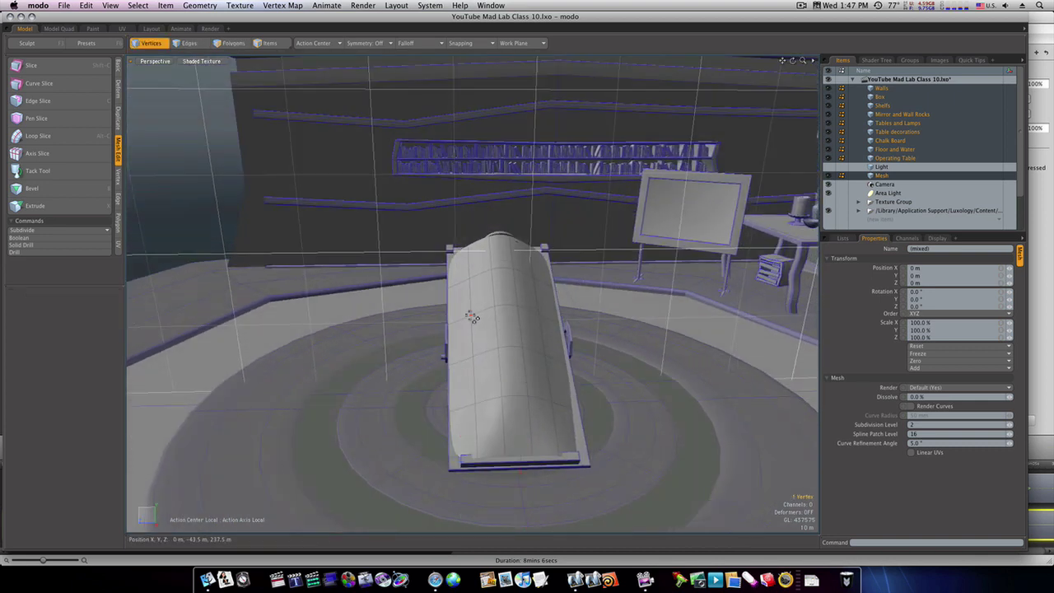
key(w)
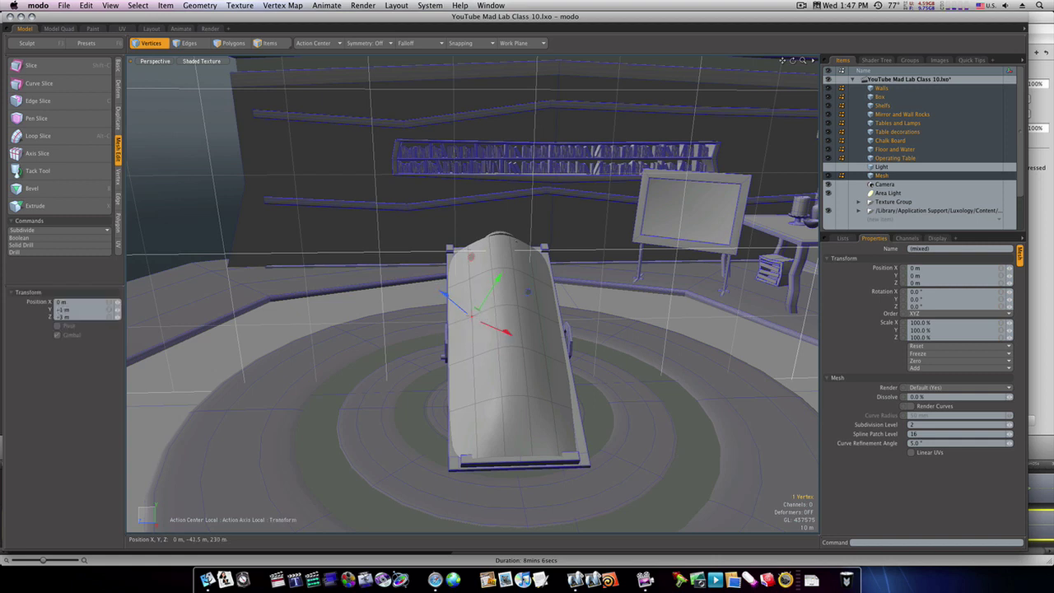
drag(506, 333, 525, 328)
key(q)
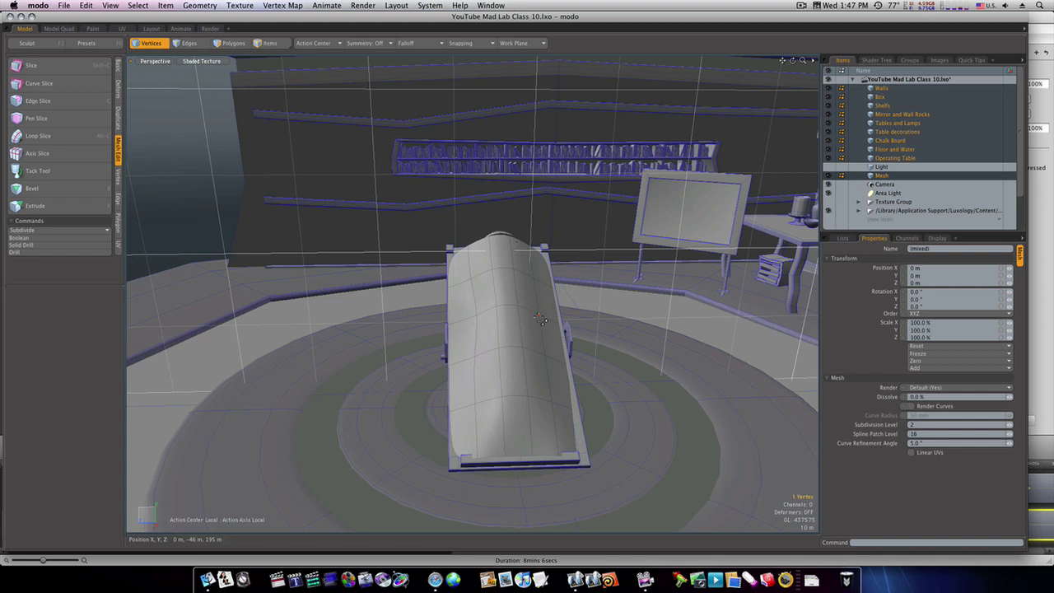
key(w)
drag(542, 254, 558, 393)
key(space)
Step: Select the row of five polygons across the sheet's foot end and add one Loop Slice at 50%
key(space)
key(space)
click(564, 404)
shift+click(576, 401)
key(l)
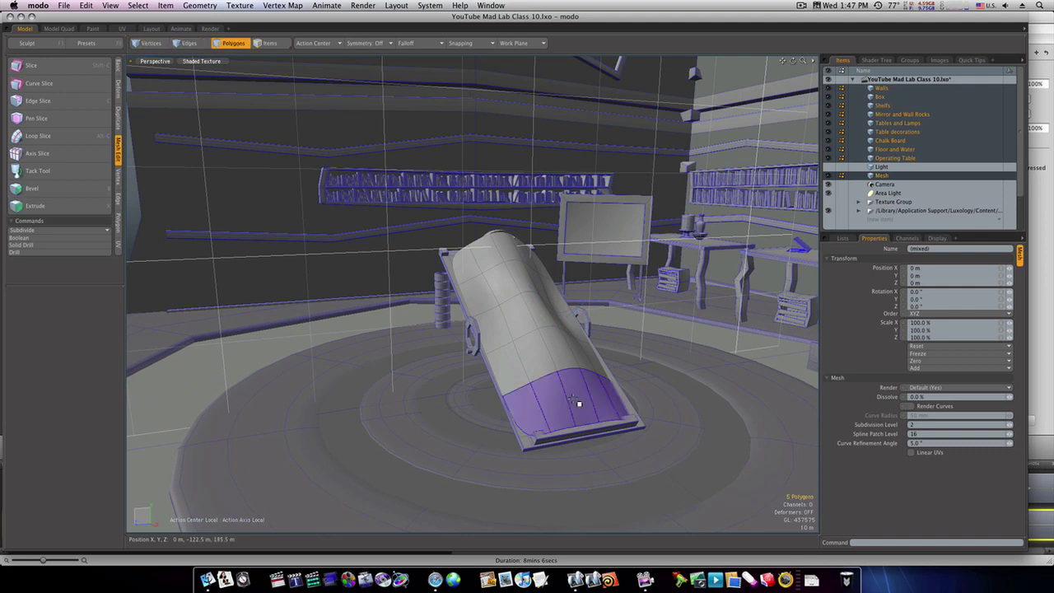
key(alt+c)
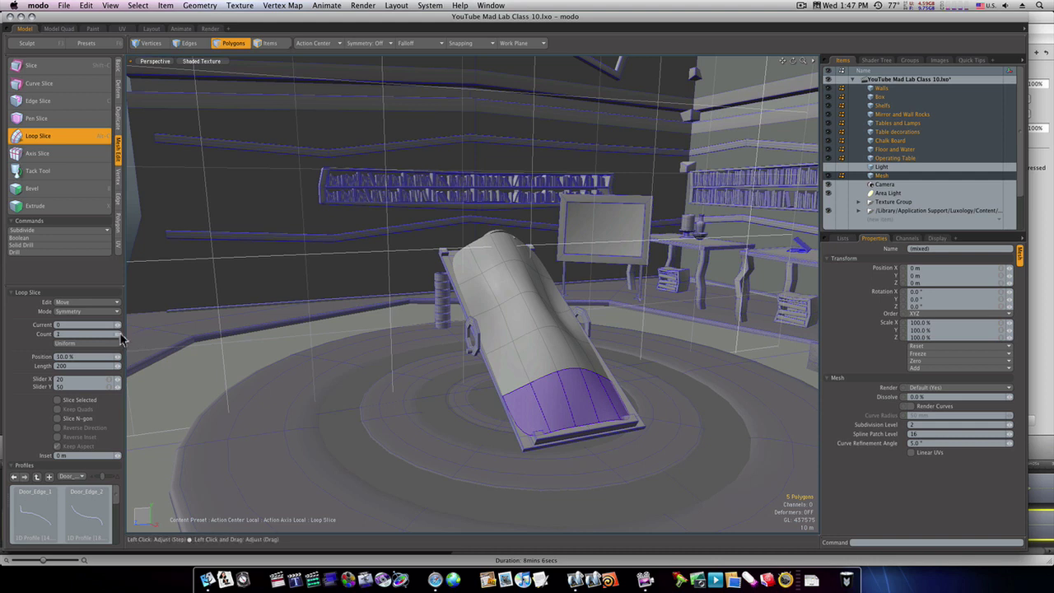
click(556, 401)
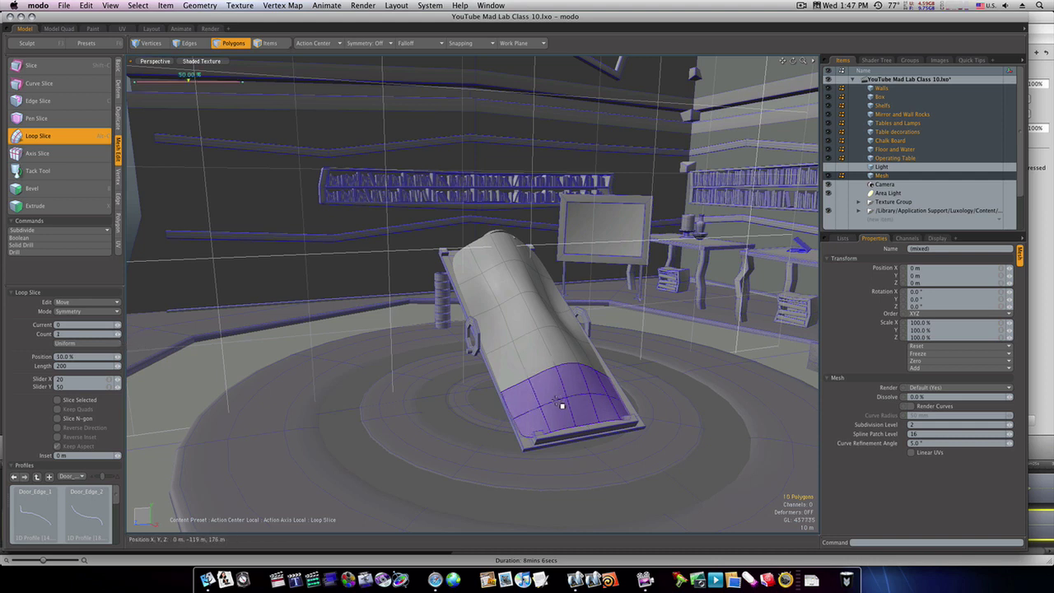
key(space)
Step: Select two vertices near the sheet's foot end and move them towards the end of the table to shape the feet
key(1)
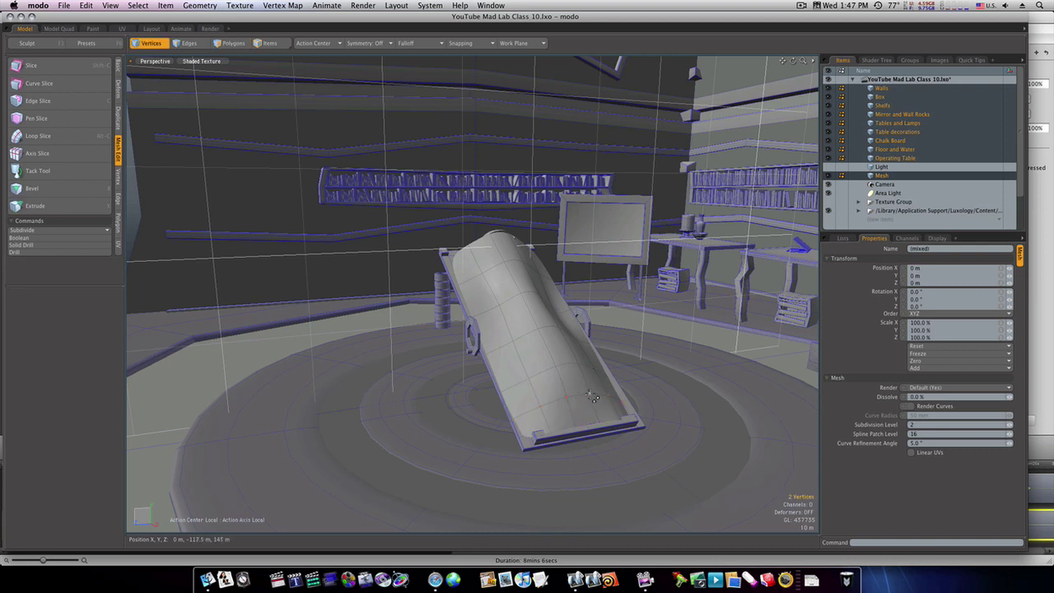
key(w)
drag(597, 390, 583, 449)
key(q)
Step: Select the whole sheet's polygons and shift them 1 m along local X
key(2)
key(3)
double_click(510, 304)
key(w)
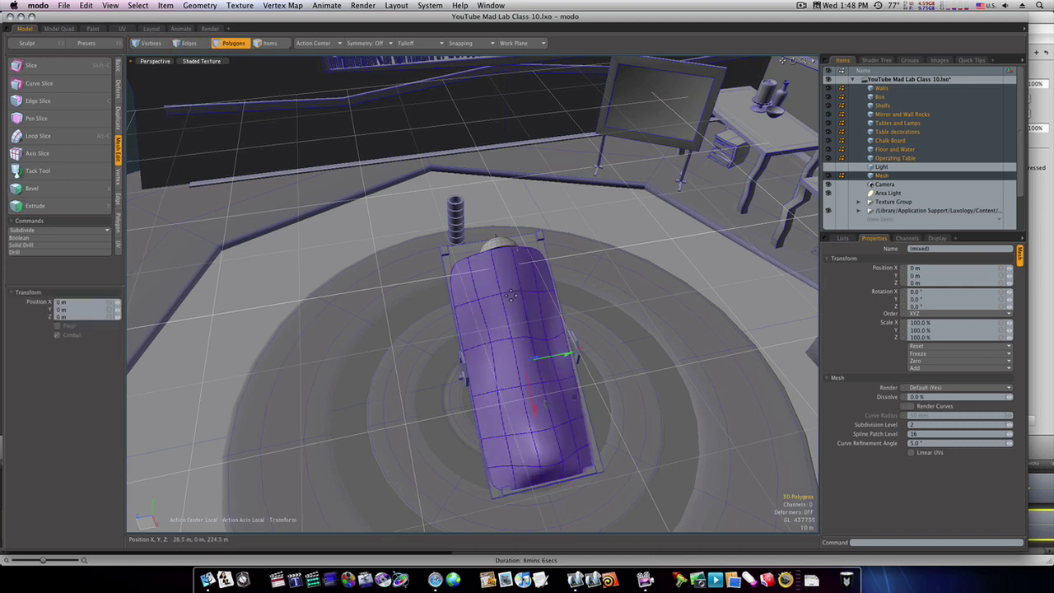
drag(537, 374, 524, 363)
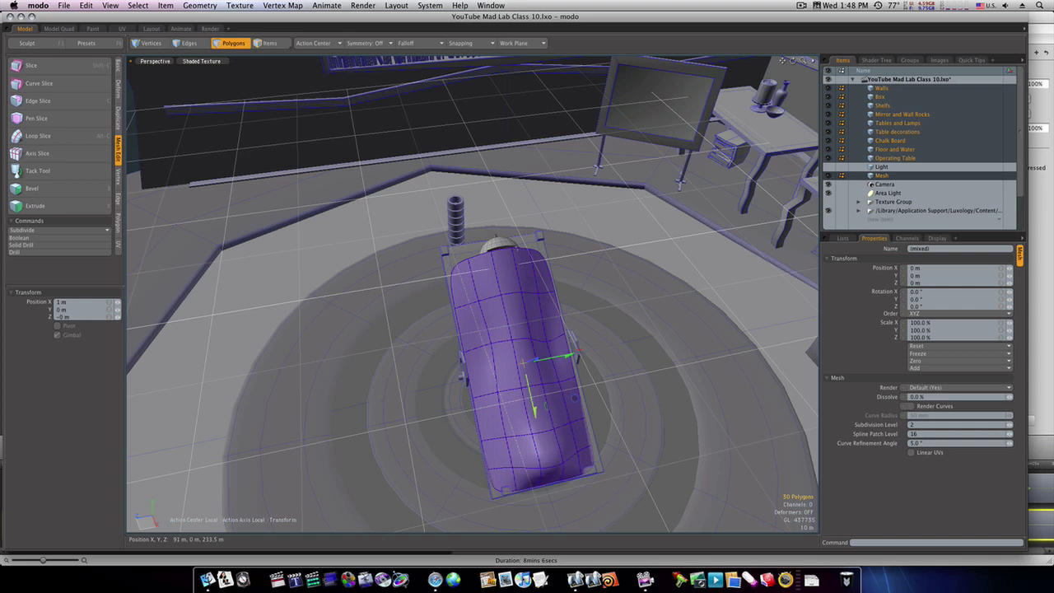
key(space)
Step: Select the connected polygons of the knobbed helmet and move them slightly towards the head end of the table
double_click(500, 250)
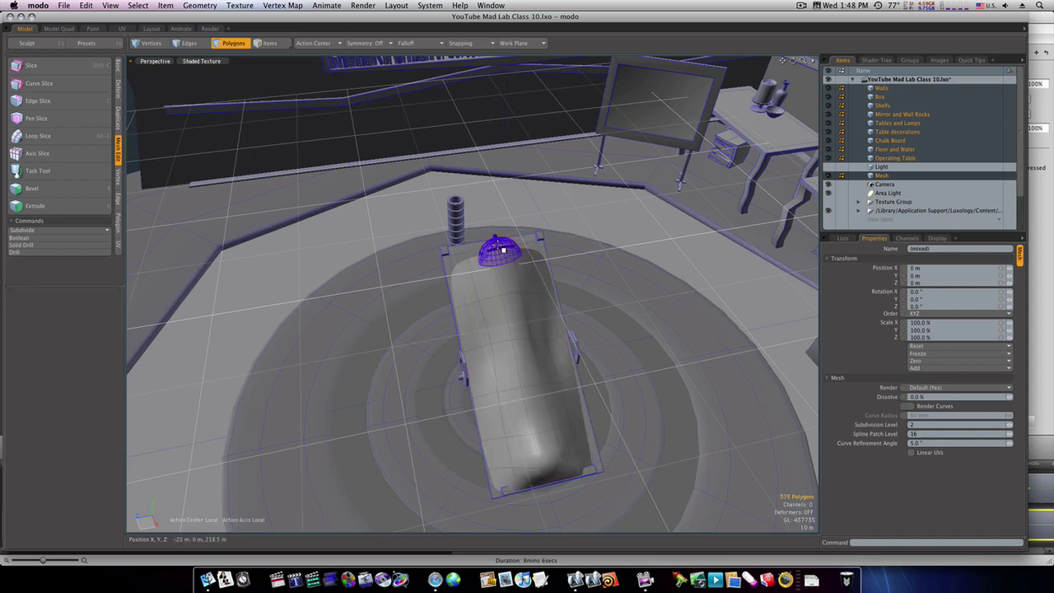
key(w)
drag(486, 260, 480, 244)
key(space)
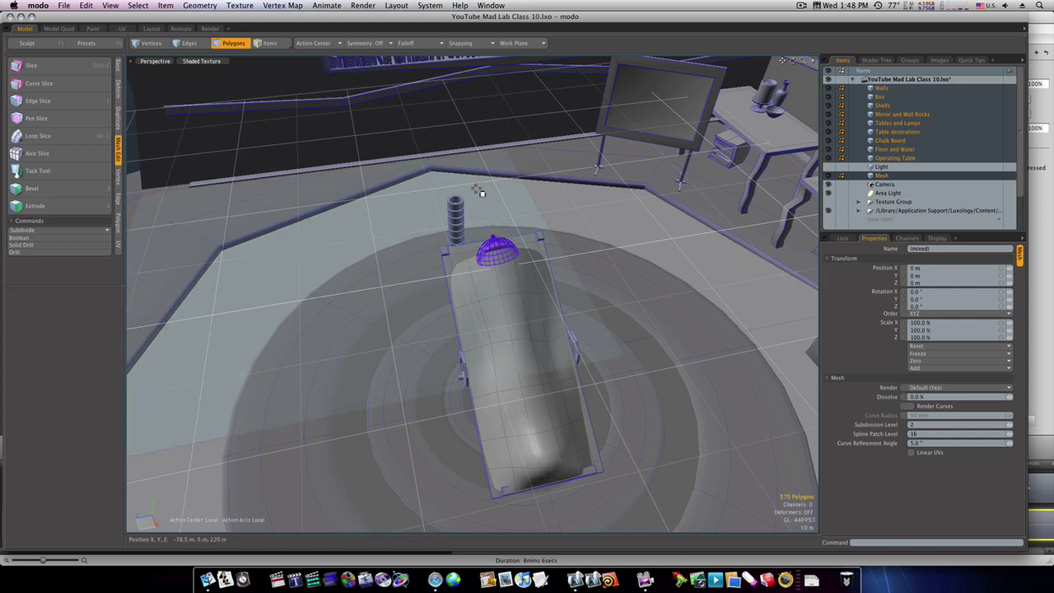
Step: Clear the helmet selection and make the Light item visible and active alongside the other mesh items
click(486, 198)
alt+drag(486, 197, 725, 219)
click(829, 166)
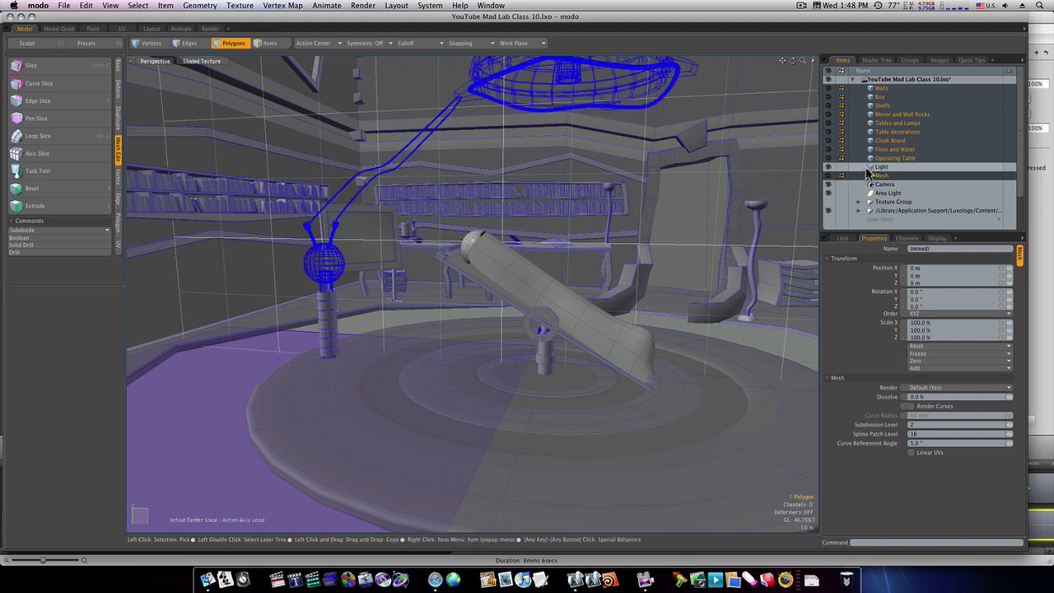
alt+drag(407, 277, 493, 188)
Step: Start a tube with the Tube tool and place its first point on the hanging lamp's rim bracket, at about X -26 m, Y 105 m, Z 216 m
click(118, 67)
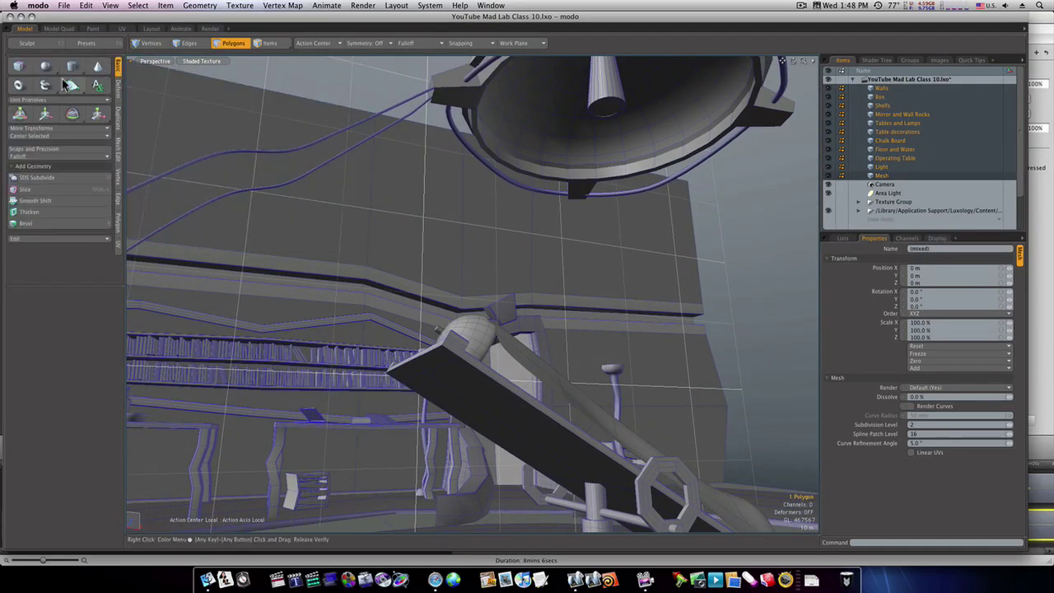
click(47, 86)
alt+drag(549, 135, 461, 191)
ctrl+alt+drag(537, 231, 518, 91)
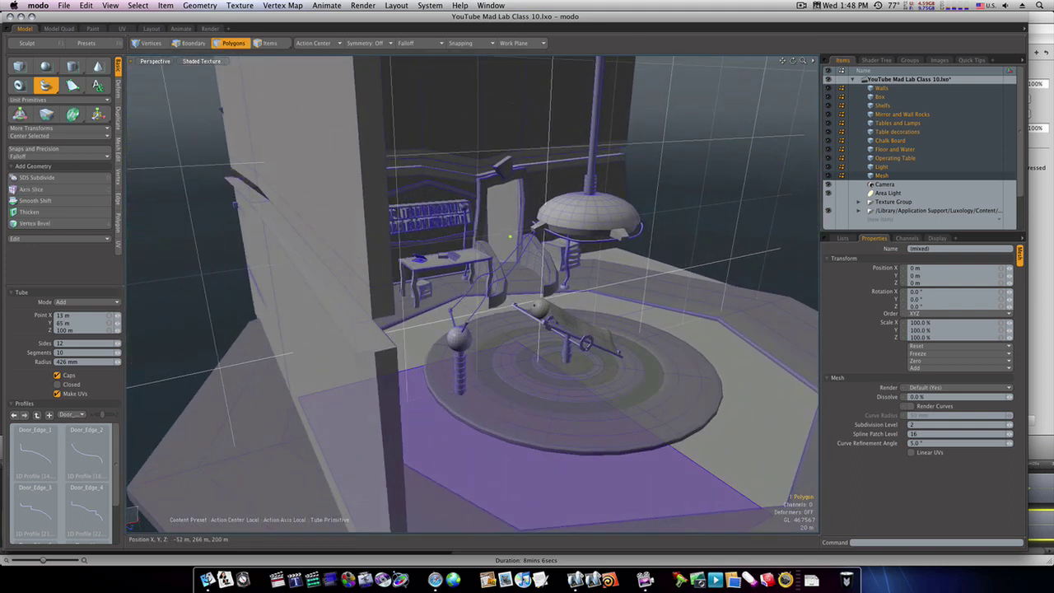
alt+drag(511, 241, 449, 244)
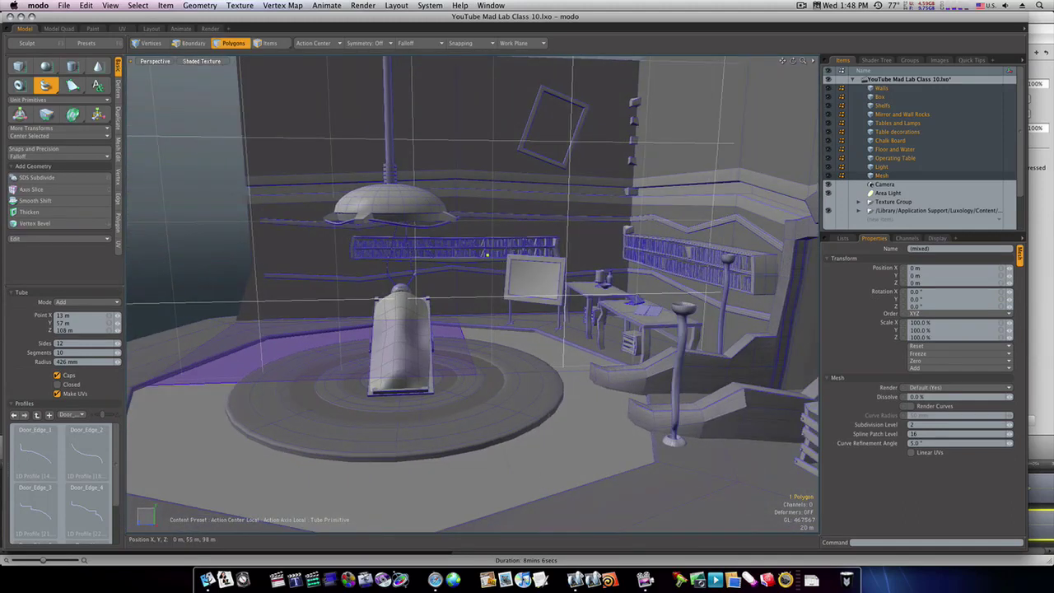
alt+drag(403, 261, 558, 266)
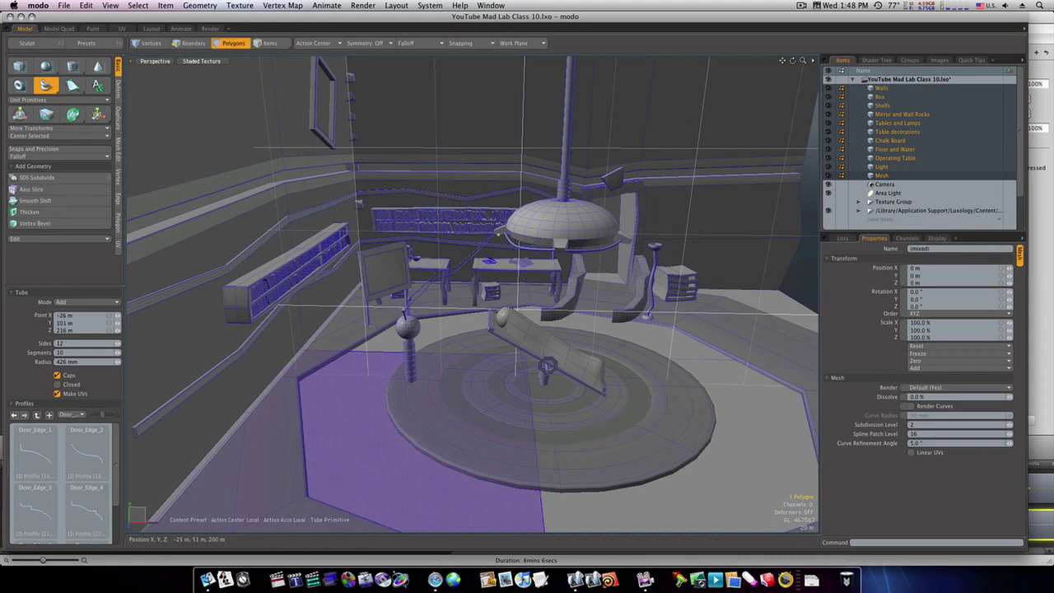
alt+drag(501, 261, 510, 236)
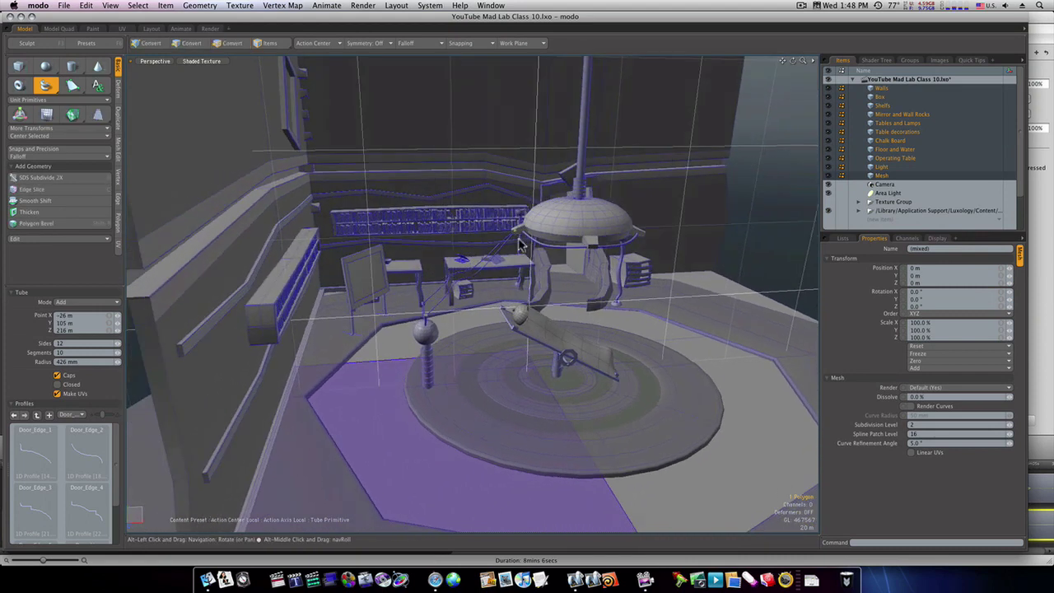
scroll(519, 245, up, 8)
alt+drag(479, 233, 411, 169)
Step: In the four-view layout, add tube points curving down from the lamp bracket to the helmet, and return to the single perspective layout
click(49, 29)
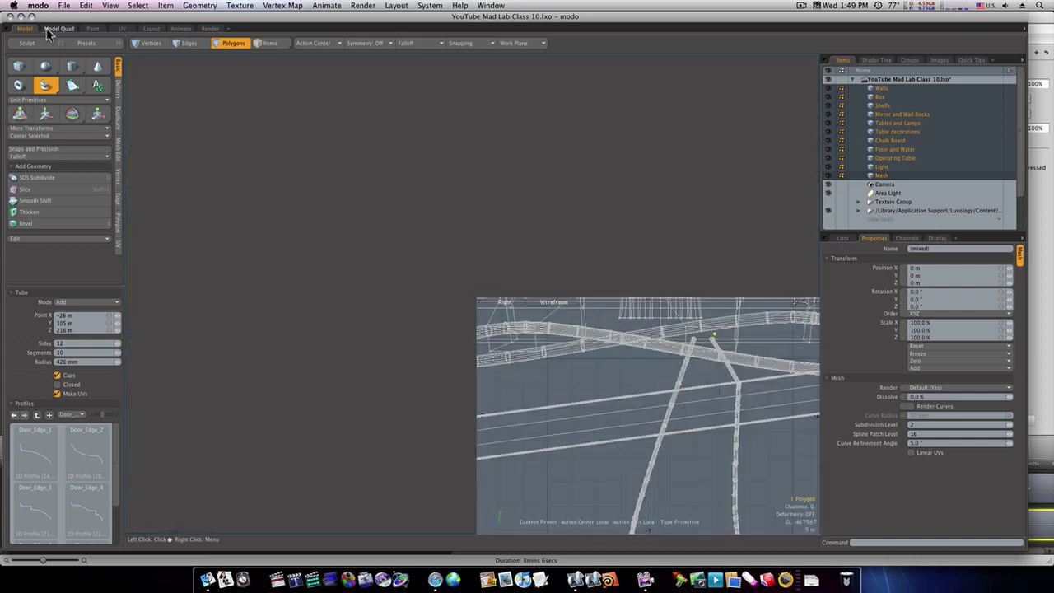
ctrl+alt+drag(572, 381, 527, 382)
ctrl+alt+drag(432, 281, 324, 224)
alt+shift+drag(325, 224, 357, 232)
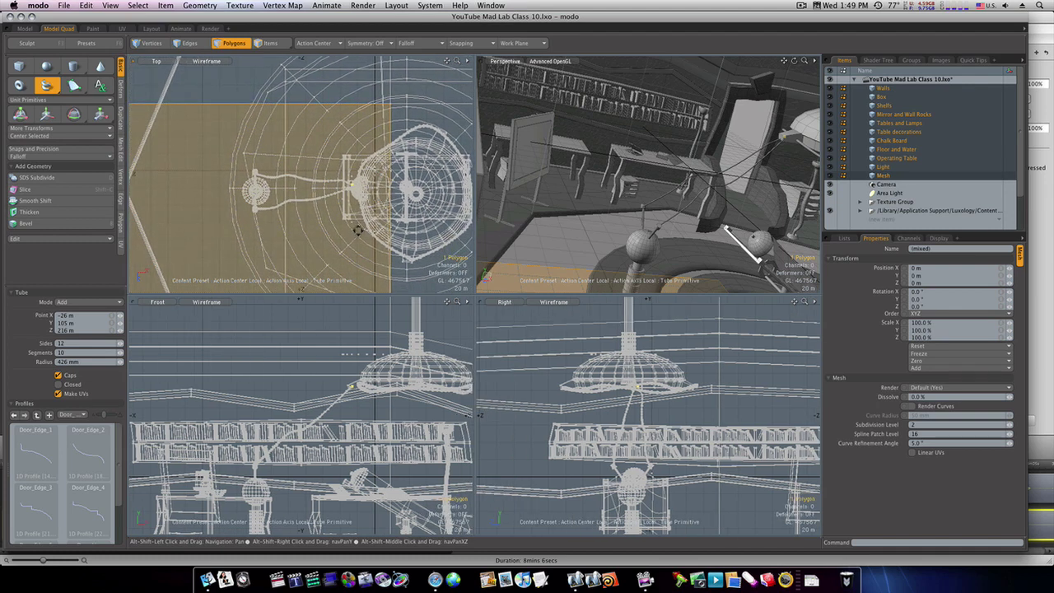
alt+shift+drag(332, 413, 356, 395)
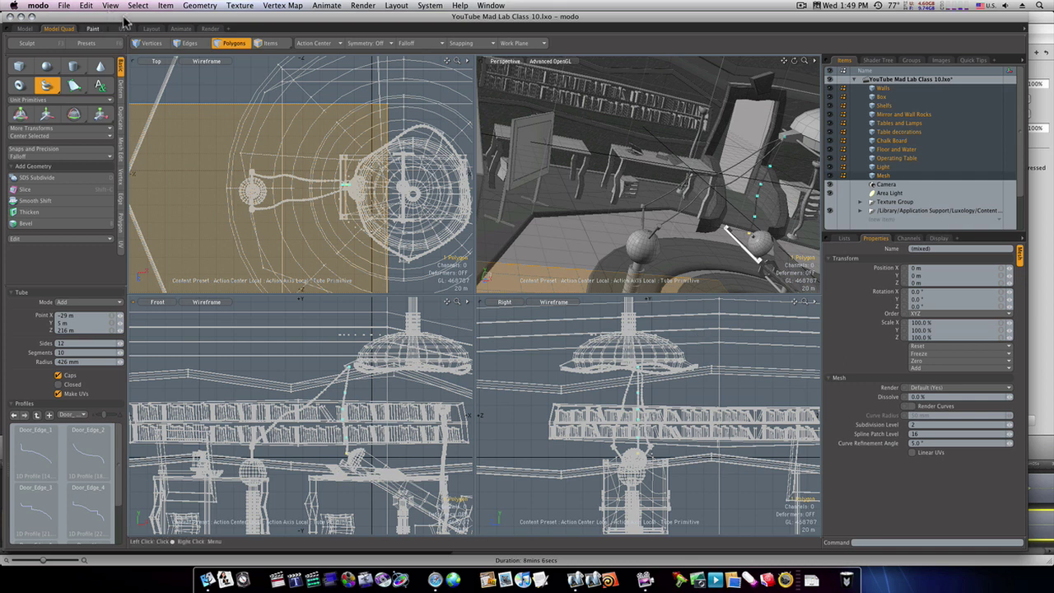
click(25, 28)
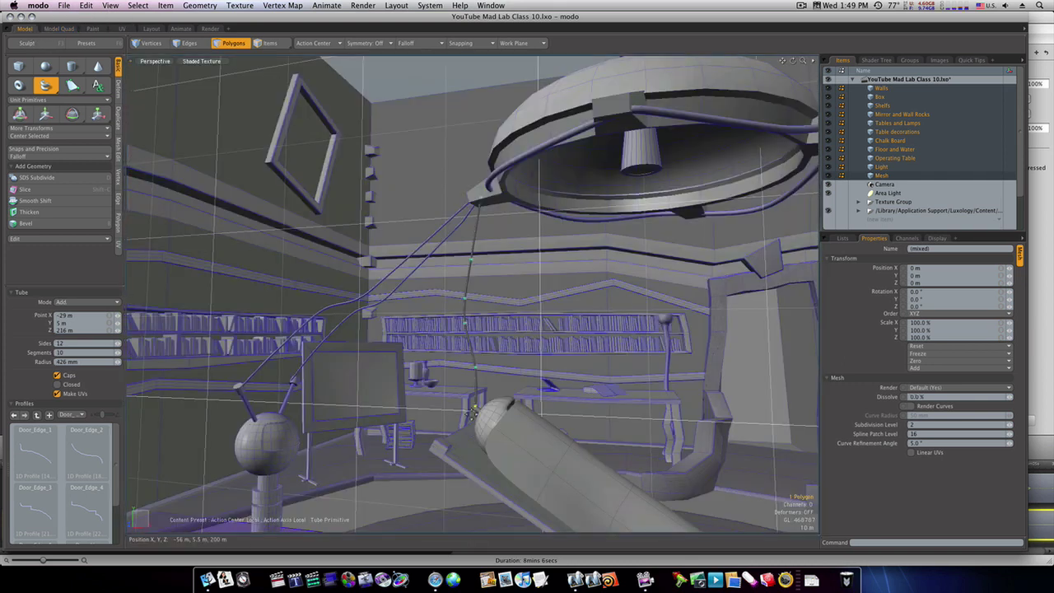
Step: Position the tube's end point on the helmet's knob at about X -25.2 m, Y 1.8 m, Z 220.8 m, finish the tube and clear the selection
alt+drag(526, 432, 602, 441)
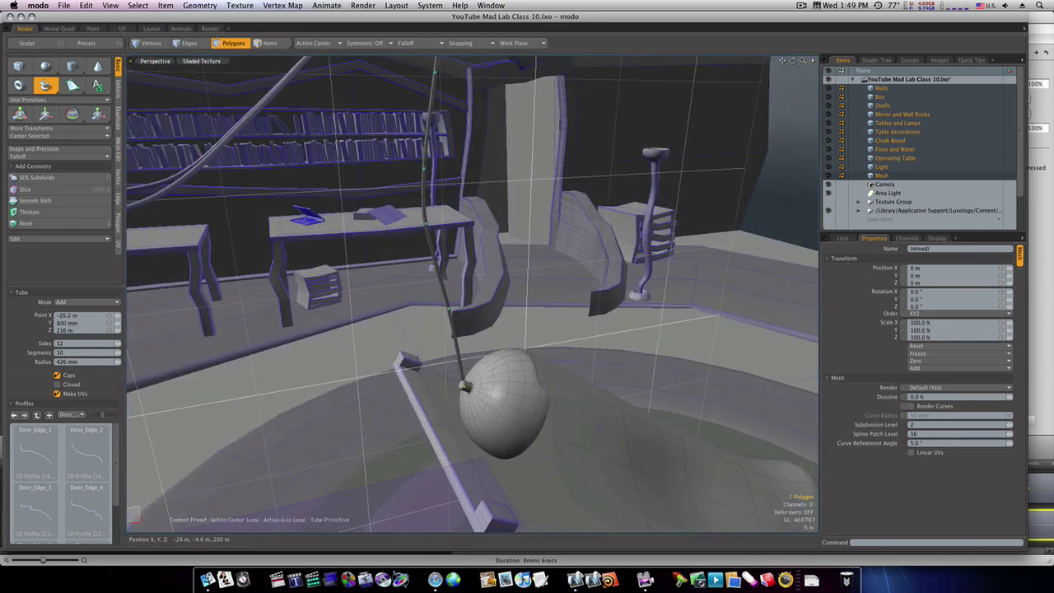
alt+drag(486, 389, 584, 407)
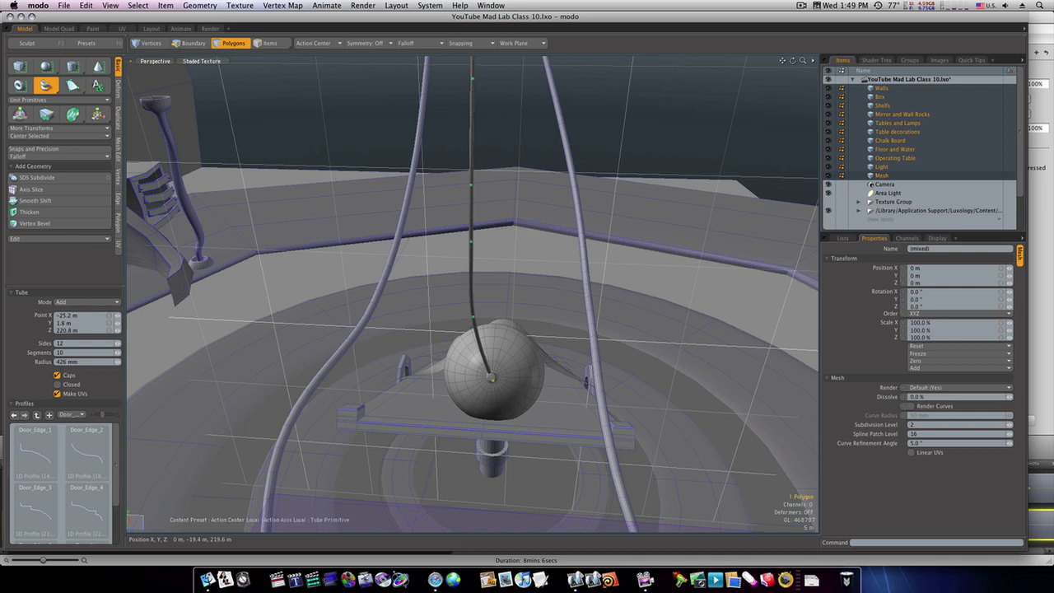
mouse_move(492, 377)
alt+mouse_down()
mouse_move(391, 382)
mouse_move(497, 404)
mouse_move(533, 431)
mouse_move(486, 389)
alt+mouse_up()
key(space)
right_click(557, 394)
right_click(463, 92)
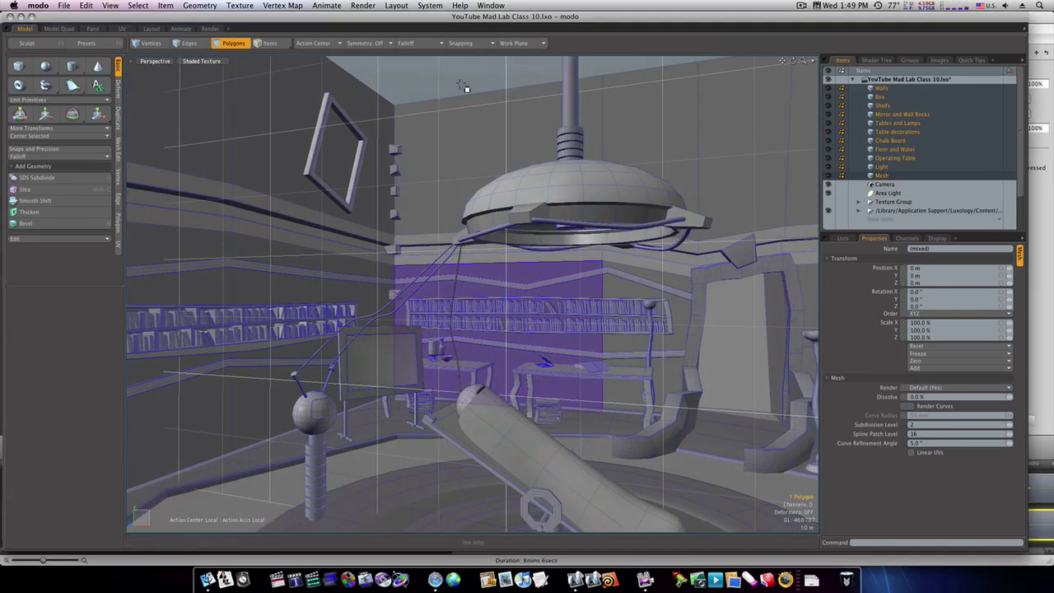
click(462, 155)
click(438, 73)
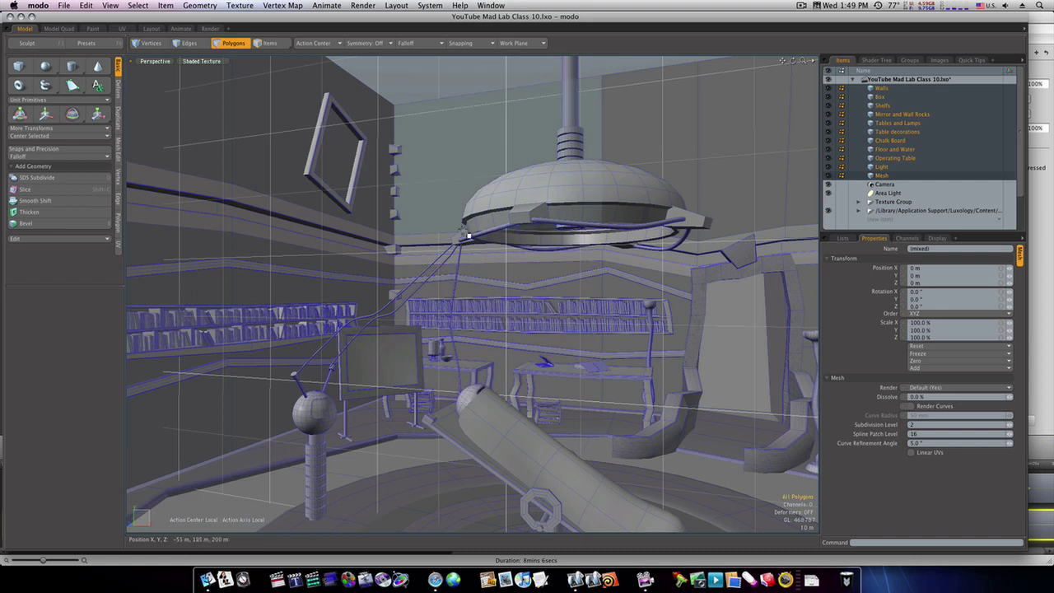
Step: Select one vertex on the sheet's side and move it -10 m along X and -2.5 m along Y
ctrl+alt+drag(540, 346, 489, 461)
key(1)
key(w)
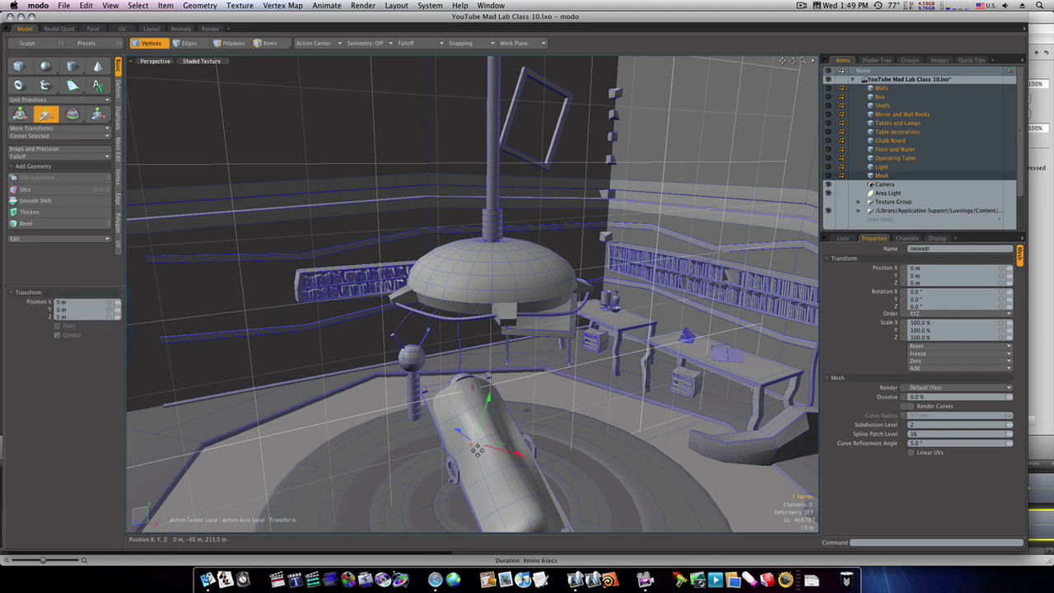
drag(474, 430, 522, 451)
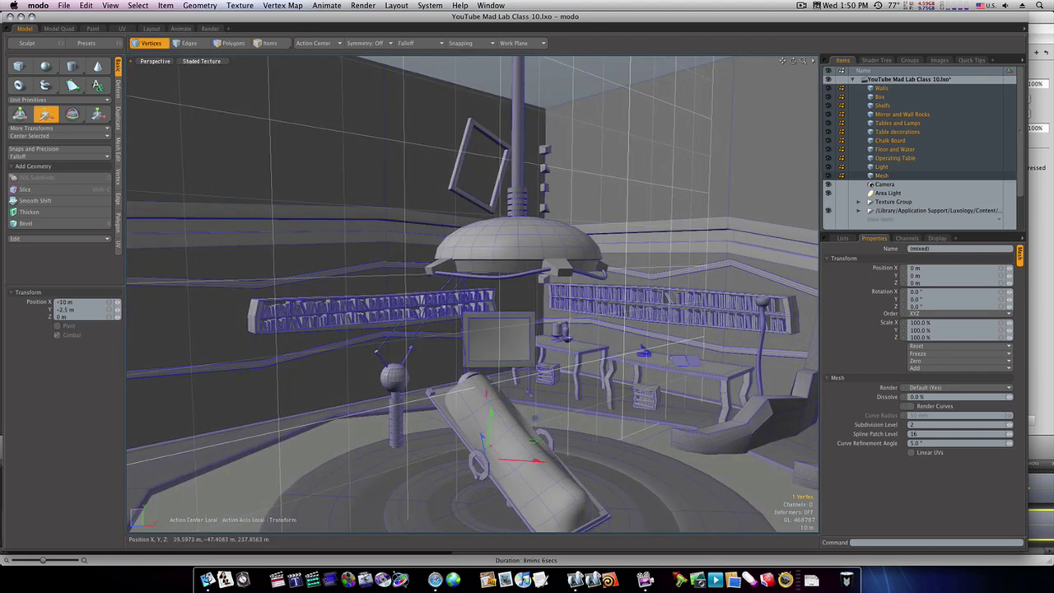
mouse_move(487, 420)
alt+mouse_down()
mouse_move(504, 463)
mouse_move(574, 455)
mouse_move(507, 422)
alt+mouse_up()
Step: Select the two edges on the sheet's side near the head end, move them 4.5 m in X and -6 m in Z, and clear the selection
key(2)
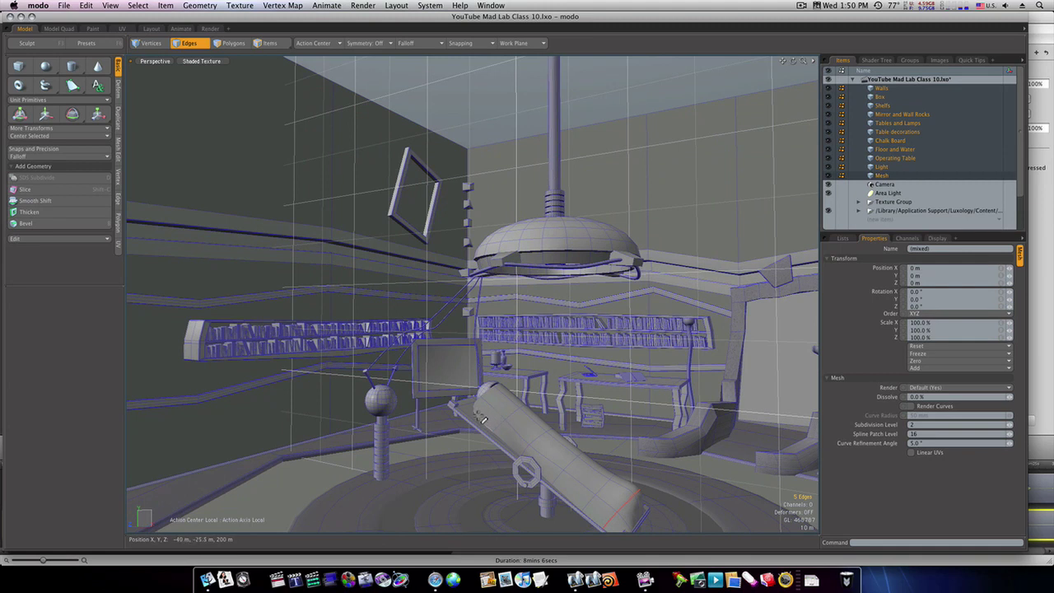
key(w)
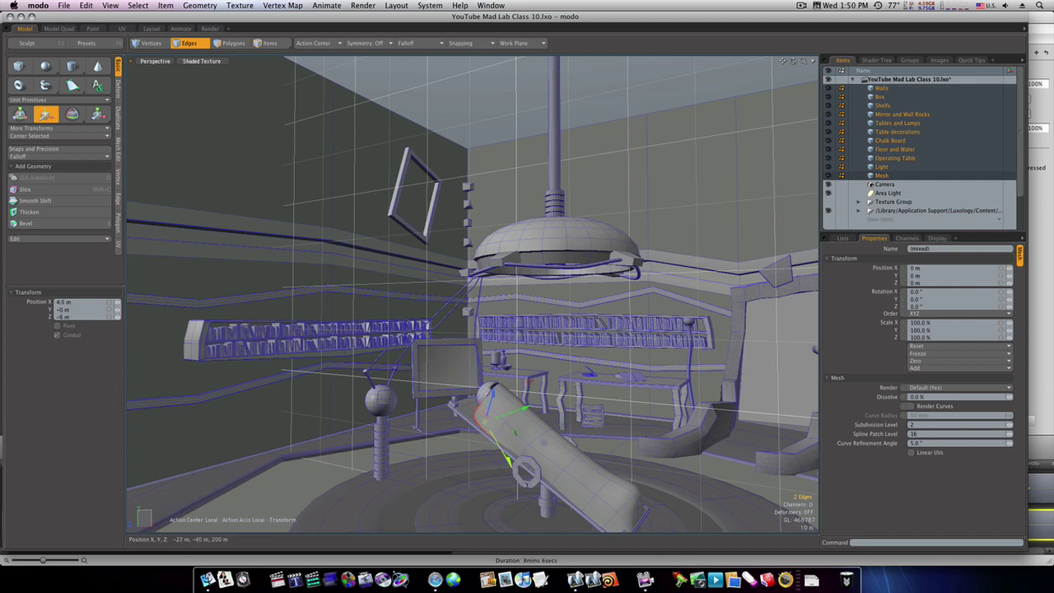
alt+drag(525, 470, 588, 445)
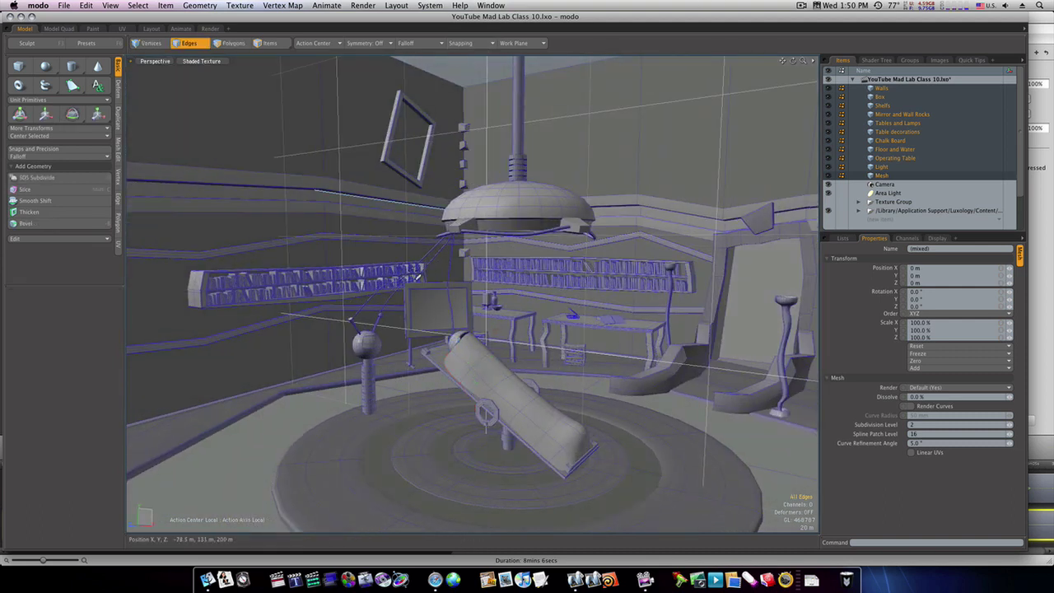
alt+drag(418, 302, 478, 363)
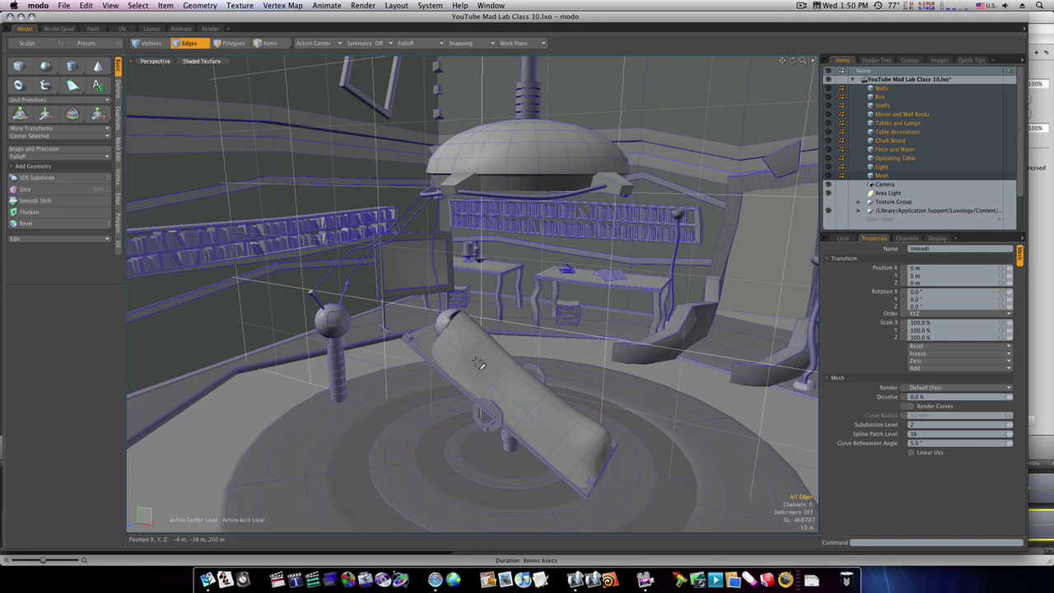
Step: Select all the sheet's polygons, move them -1 m in X and 2.5 m in Z, and deselect the sheet
key(3)
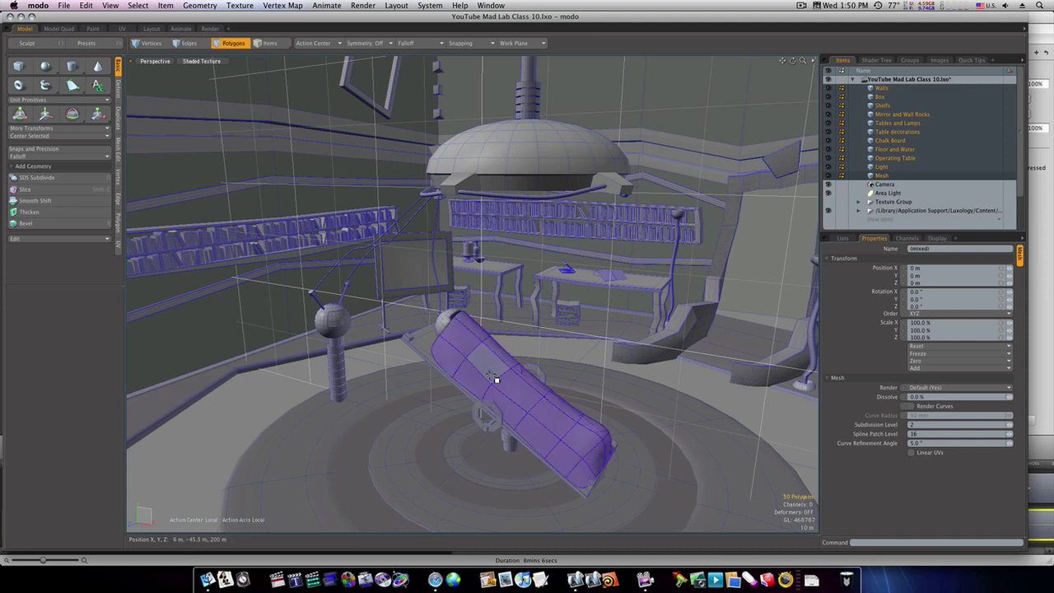
key(w)
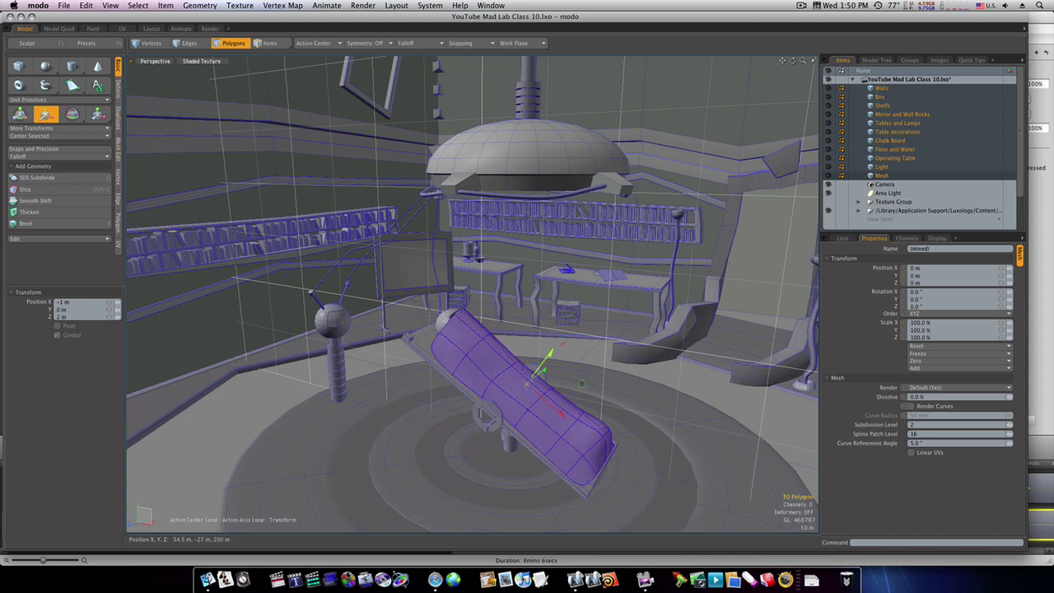
alt+drag(582, 384, 468, 298)
key(w)
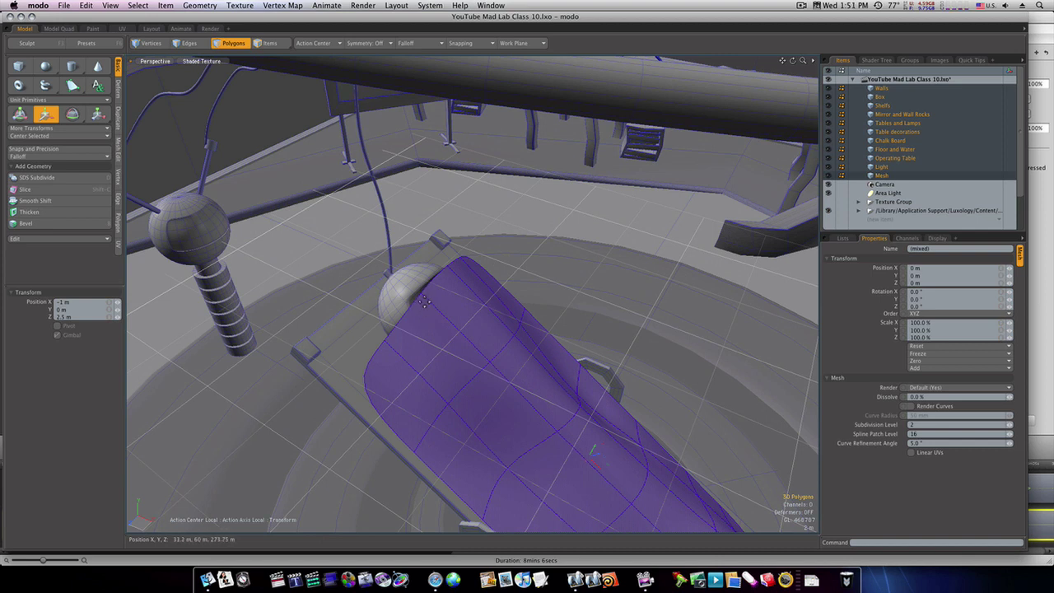
ctrl+alt+drag(483, 318, 424, 333)
click(593, 275)
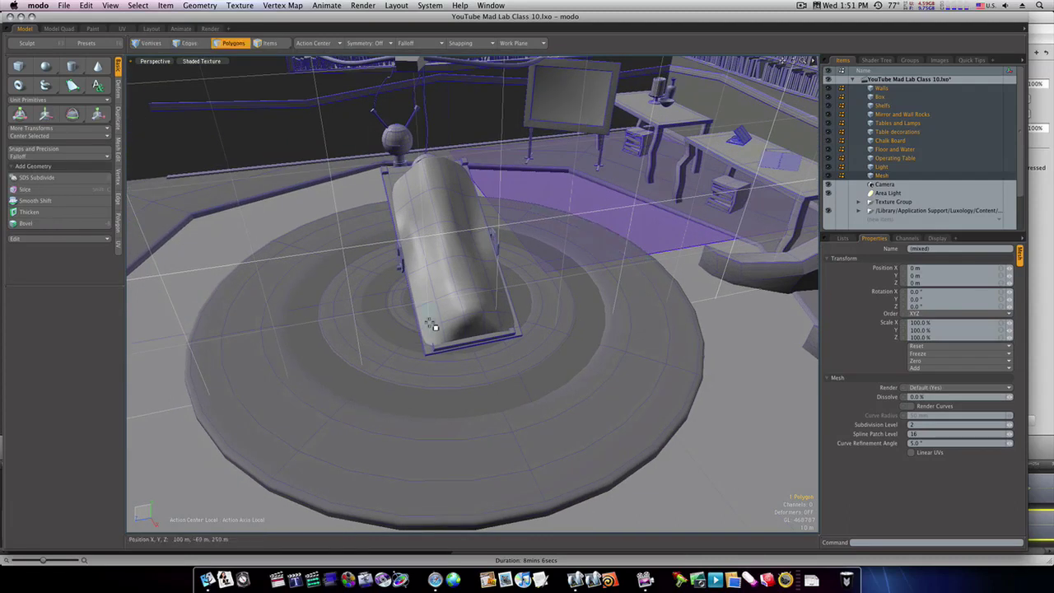